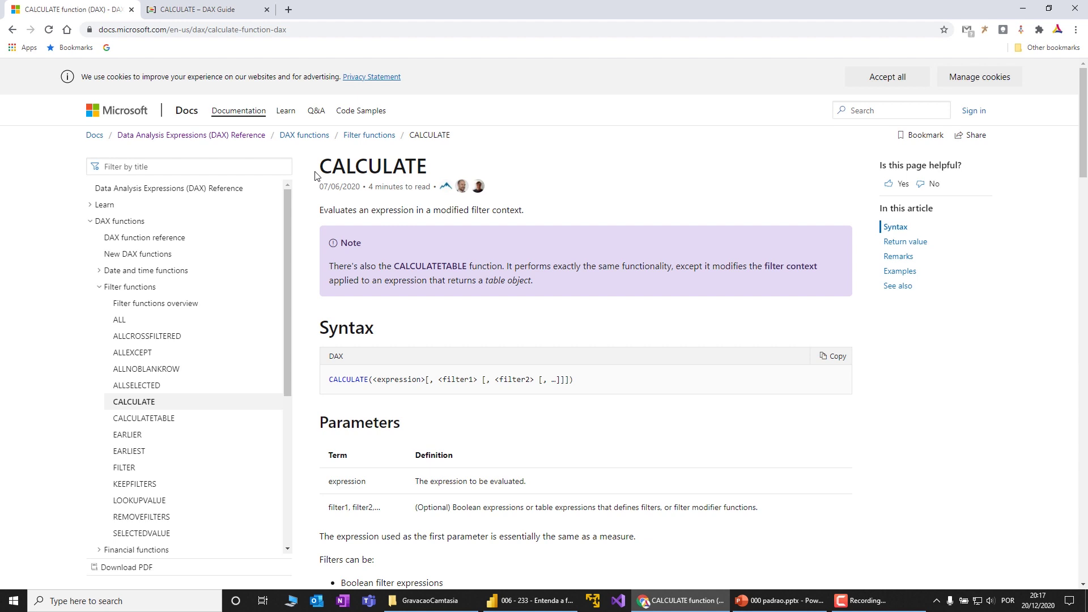
- Examine the CALCULATE description and syntax on the Microsoft Docs page, highlighting the expression argument
drag(472, 211, 522, 212)
click(612, 203)
double_click(406, 380)
- Examine the CALCULATE page on DAX Guide, including its evaluation steps, and compare it with the Microsoft Docs page
click(181, 12)
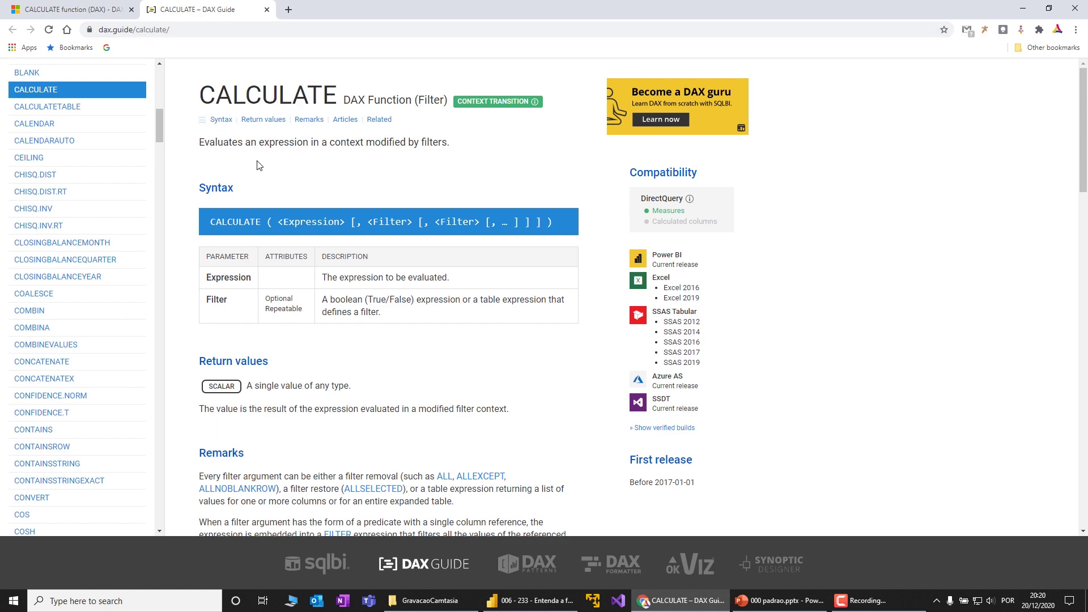
scroll(256, 164, down, 12)
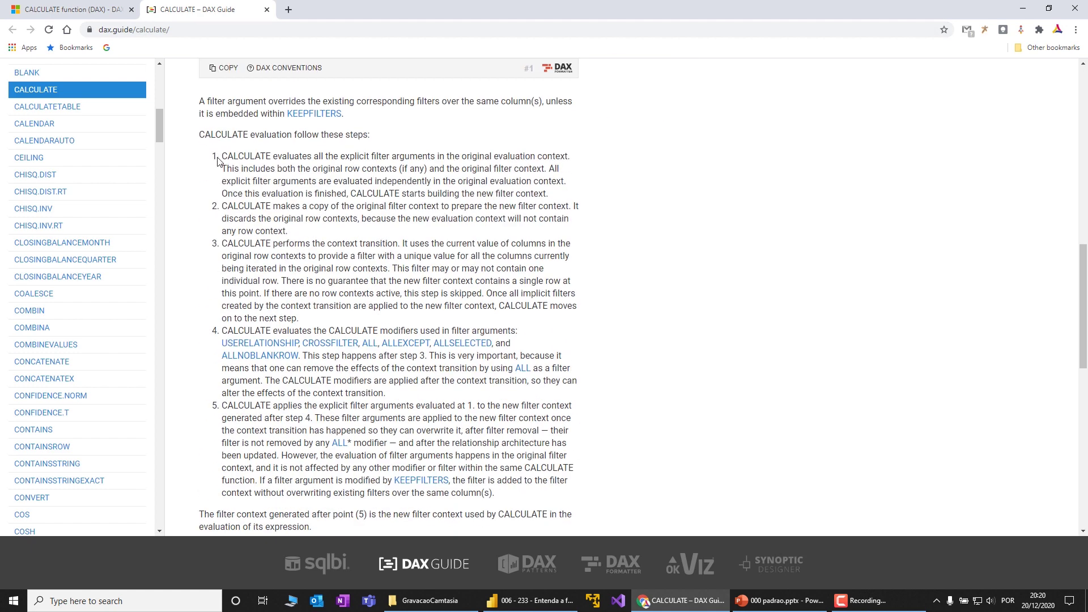
scroll(218, 158, down, 11)
scroll(217, 154, up, 20)
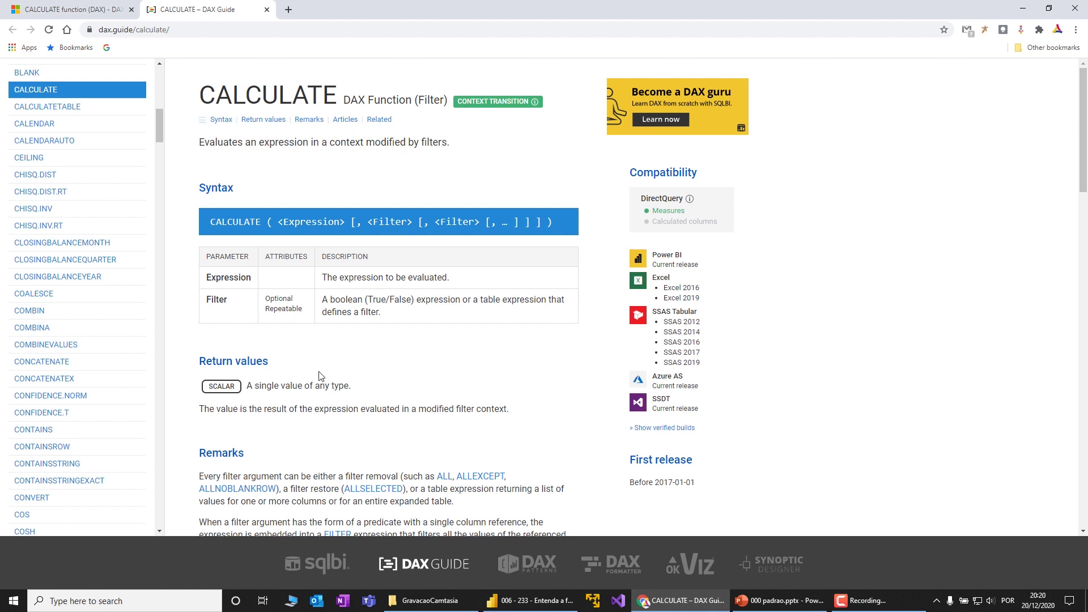
click(64, 11)
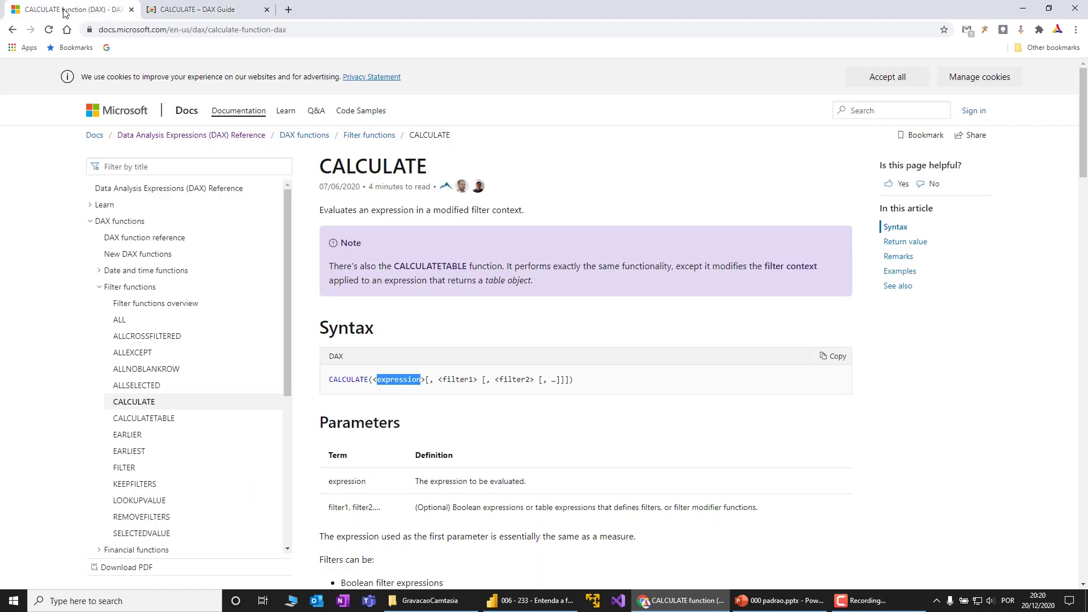
click(210, 12)
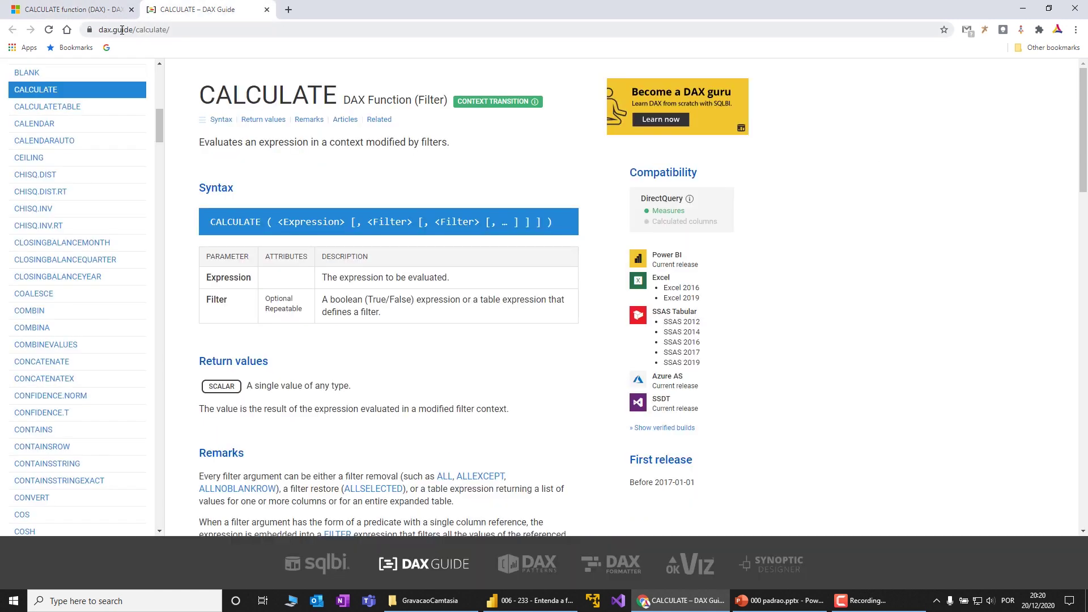
click(157, 31)
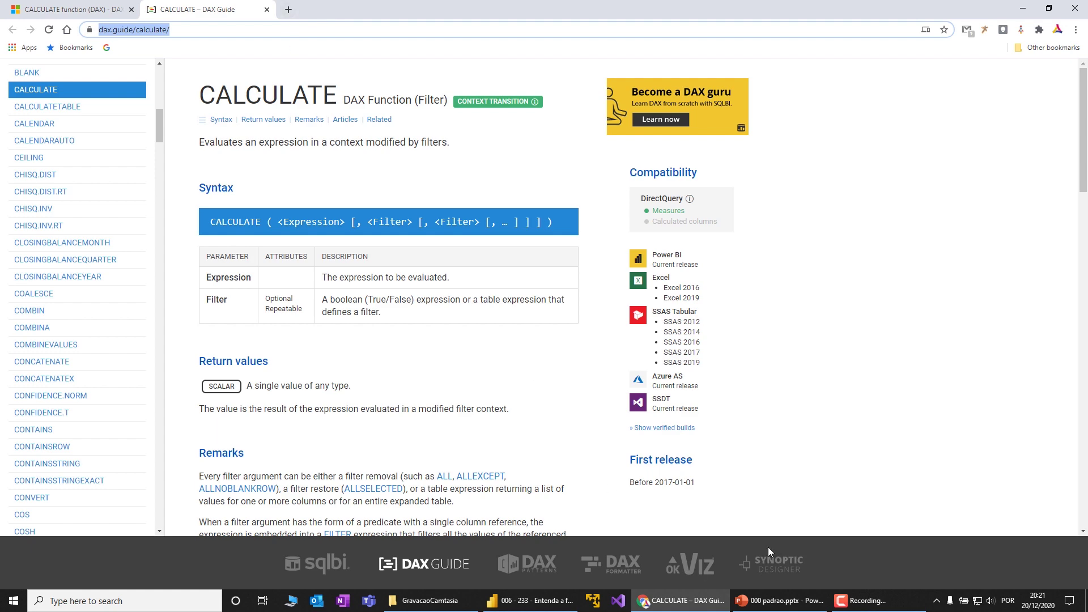
- Switch to the Power BI Desktop report and inspect the rows of the tbl_ItensVenda table before returning to the report canvas
click(1023, 9)
click(530, 601)
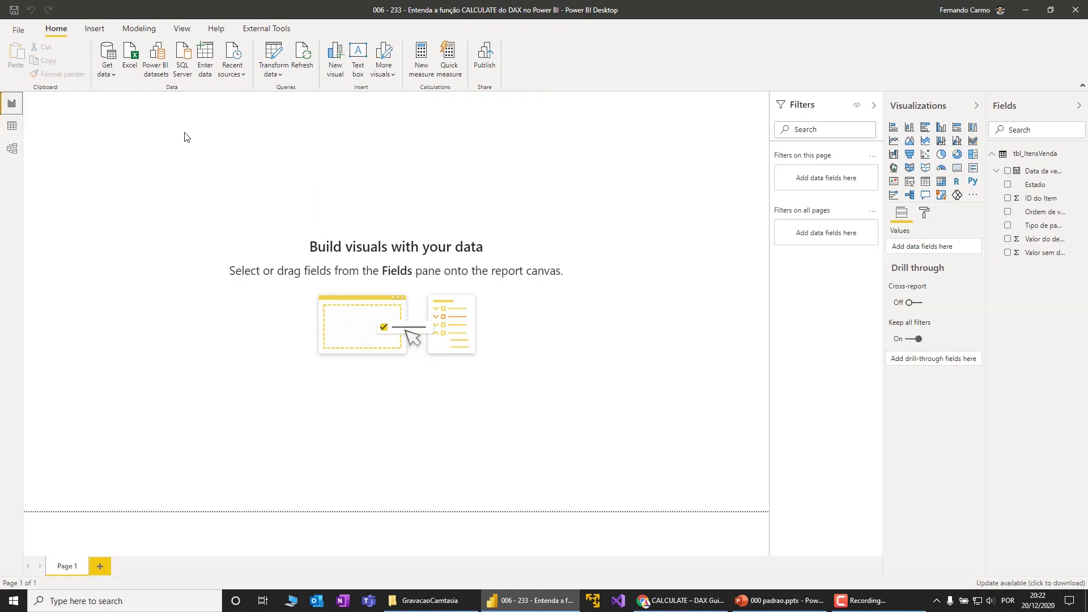
click(15, 128)
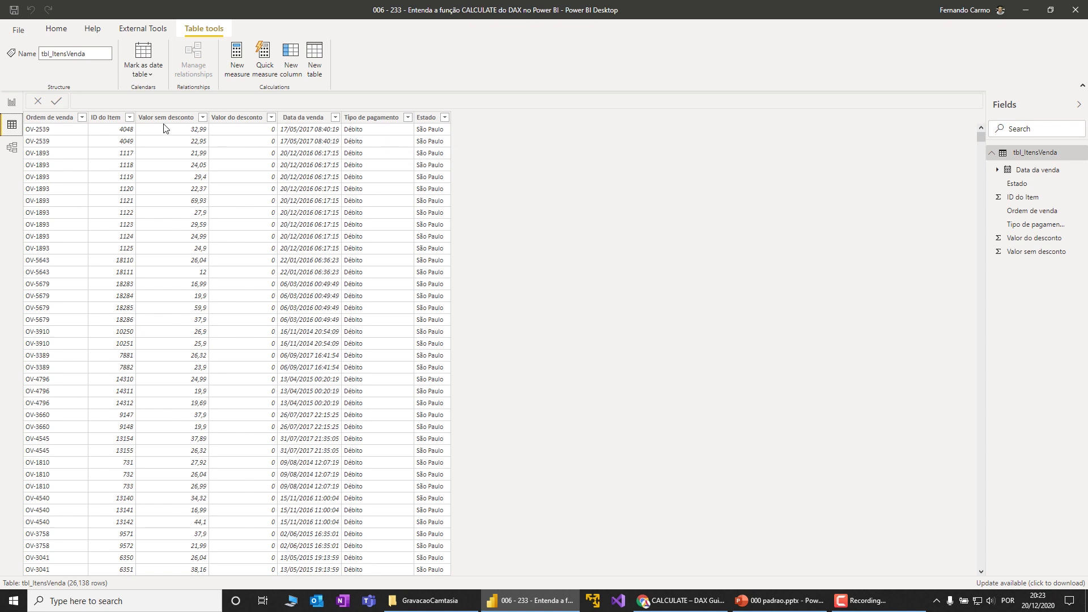
click(11, 105)
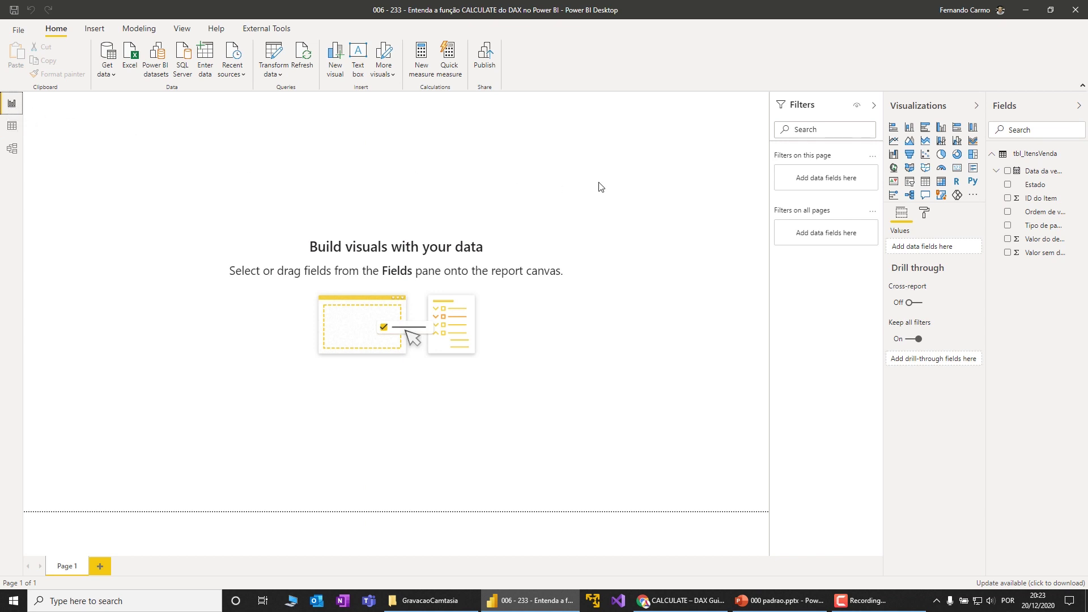
- Add a card visual showing Valor sem desconto and enlarge it in the canvas's upper-left corner
click(957, 168)
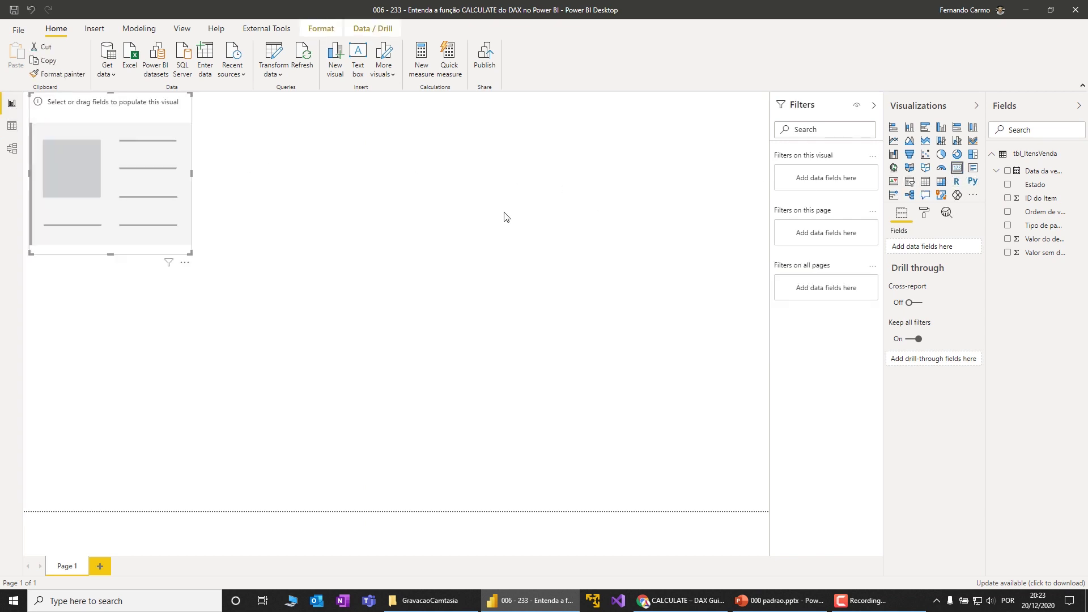
drag(186, 255, 256, 310)
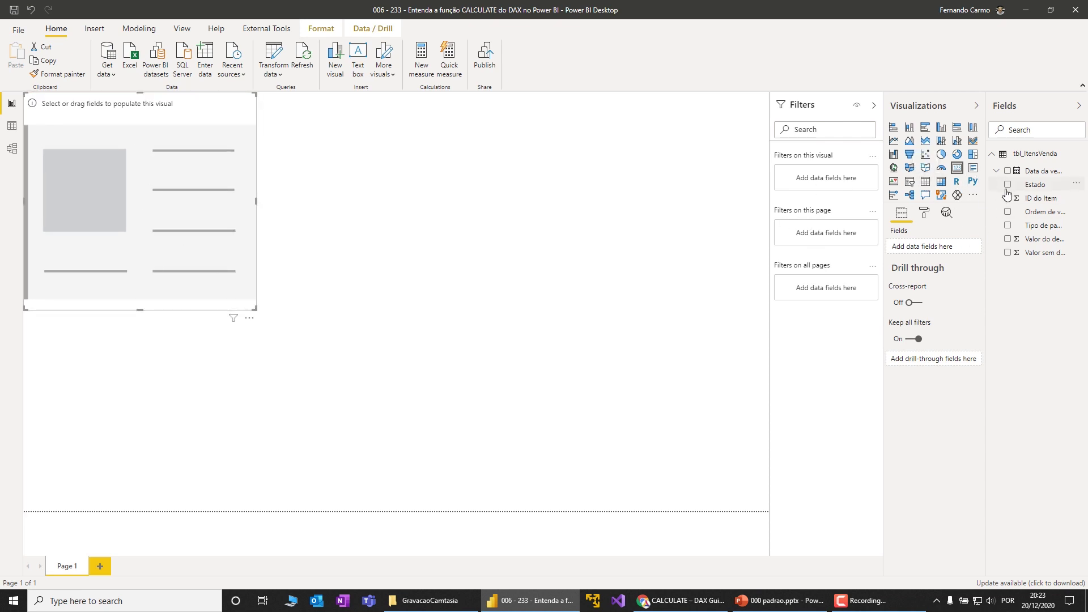
click(1007, 253)
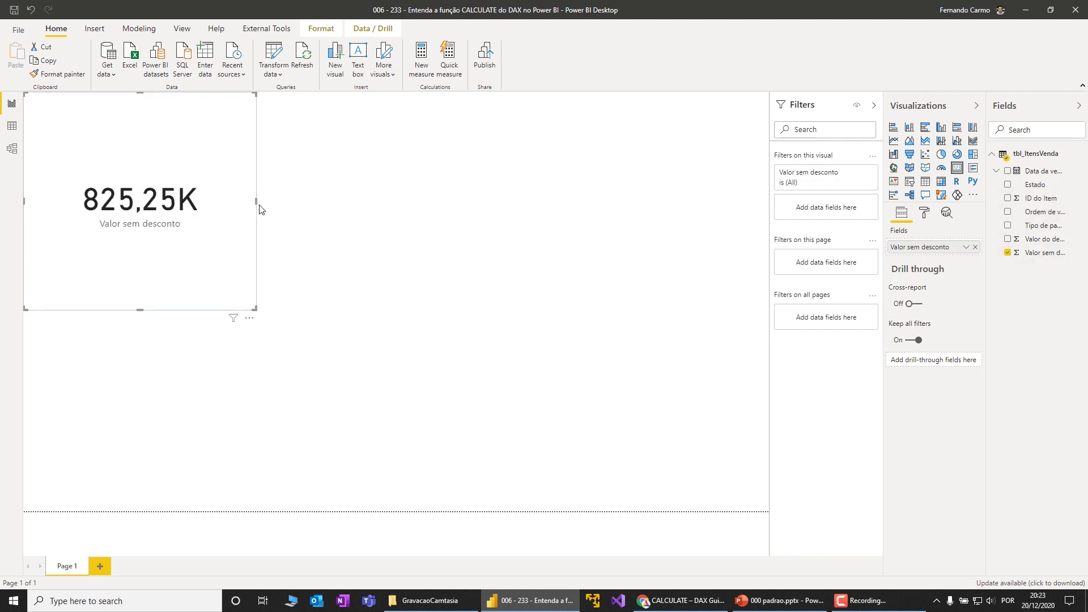
mouse_move(262, 209)
mouse_down()
mouse_move(306, 209)
mouse_move(250, 209)
mouse_move(270, 210)
mouse_up()
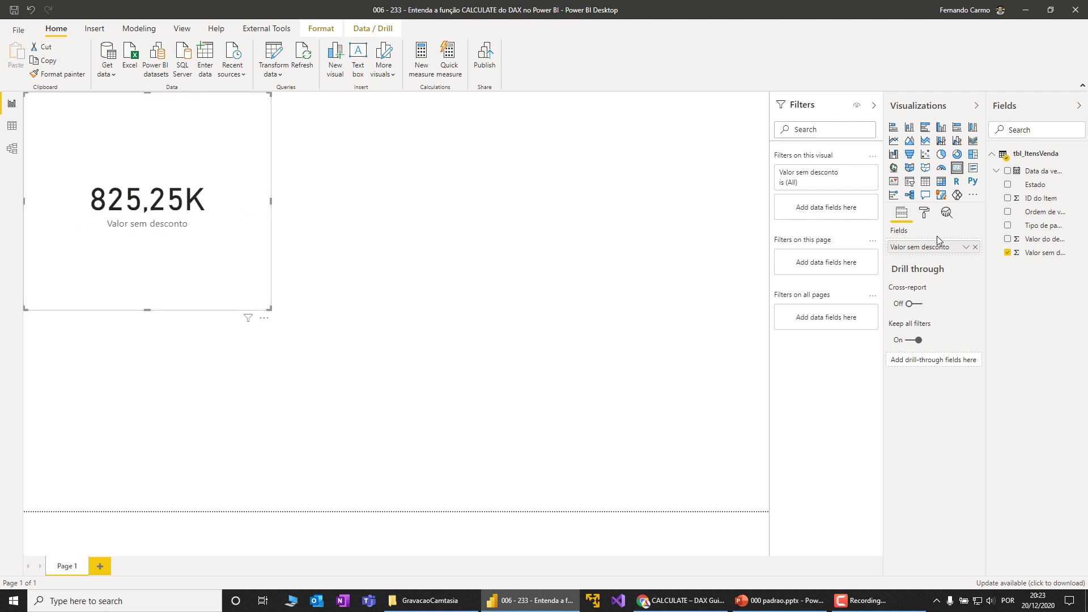
- Set the card's data label display units to None
click(924, 213)
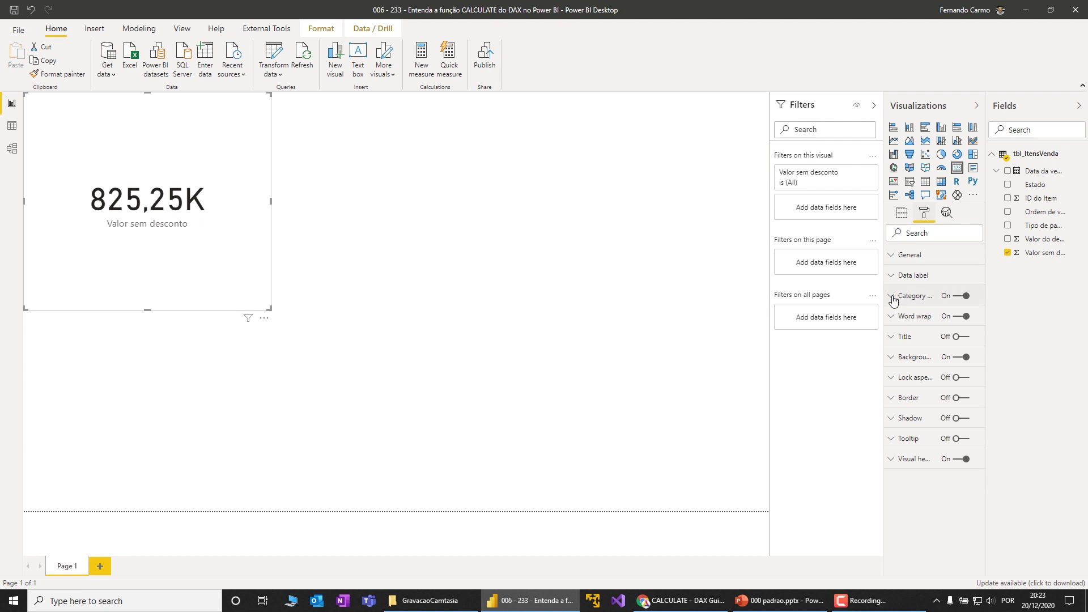
click(901, 276)
click(922, 346)
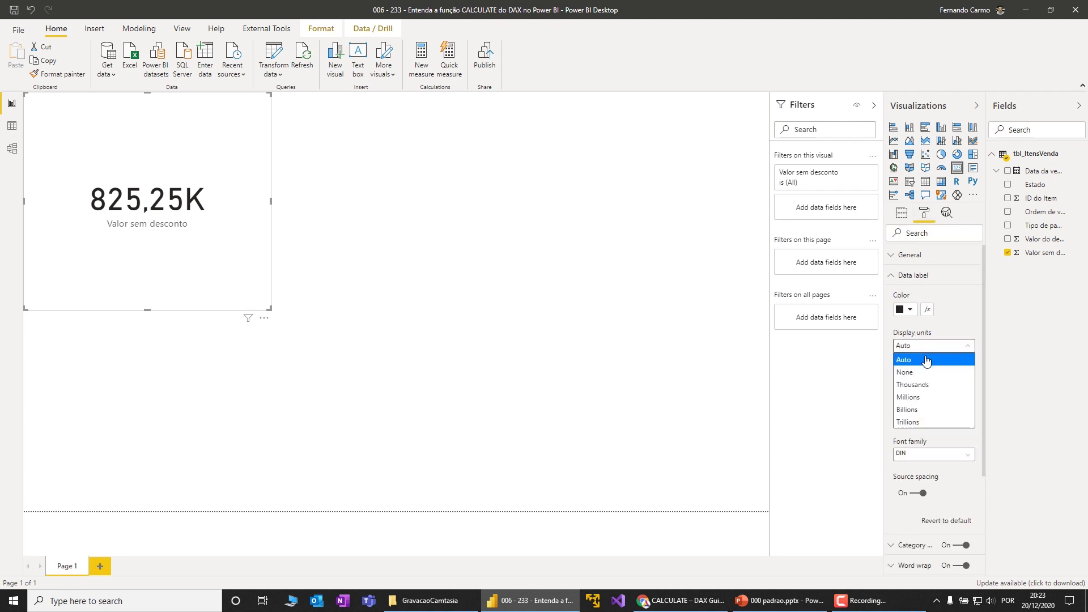
click(924, 372)
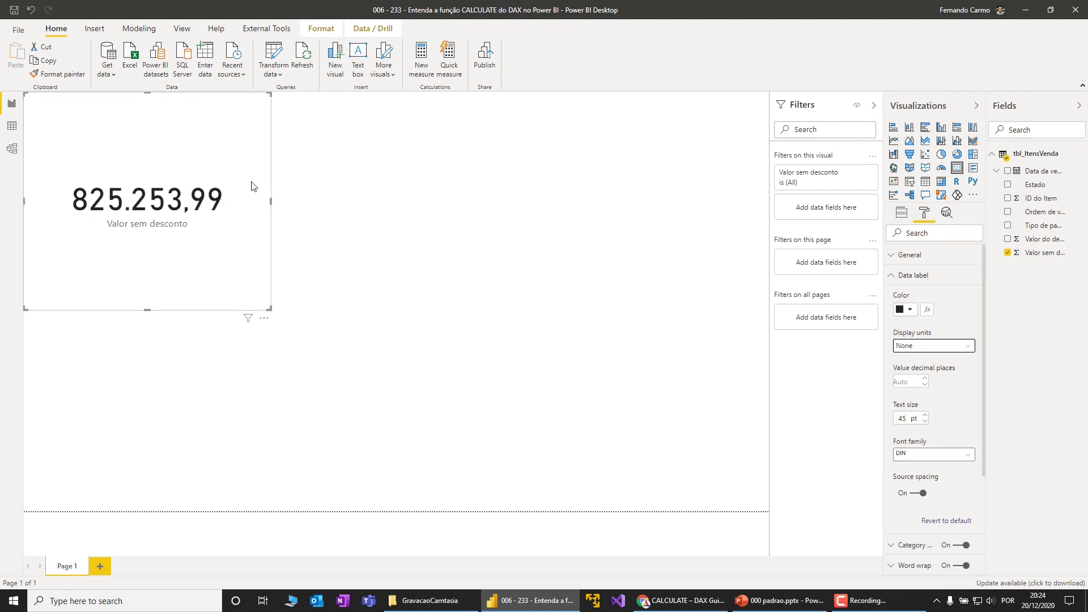
- Format the Valor sem desconto column as R$ Portuguese (Brazil) currency and reduce the card's height
click(1062, 256)
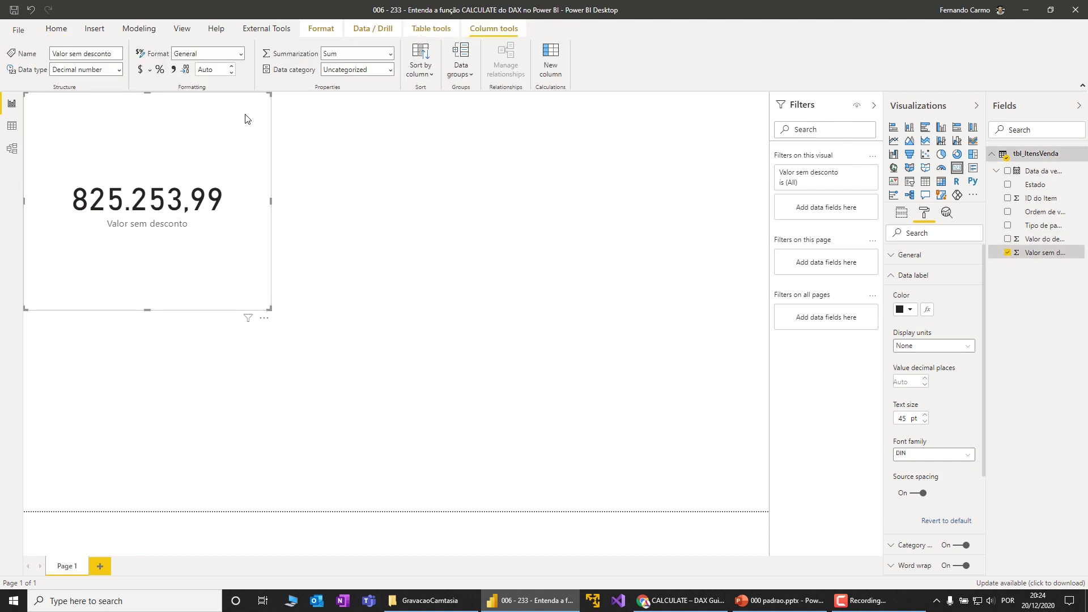
click(149, 69)
drag(321, 90, 317, 451)
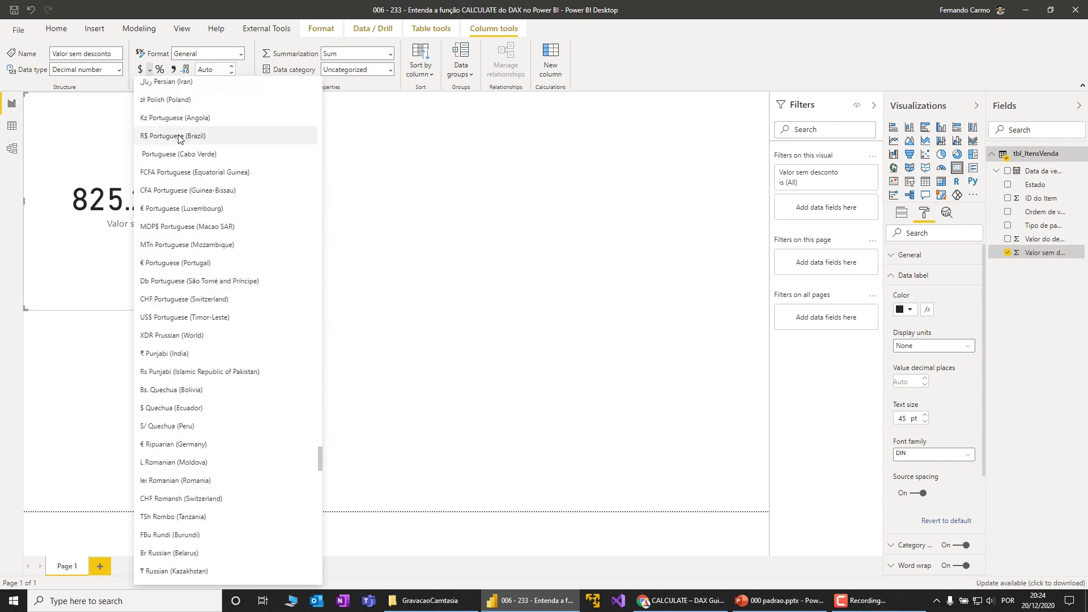
click(170, 136)
drag(273, 306, 277, 232)
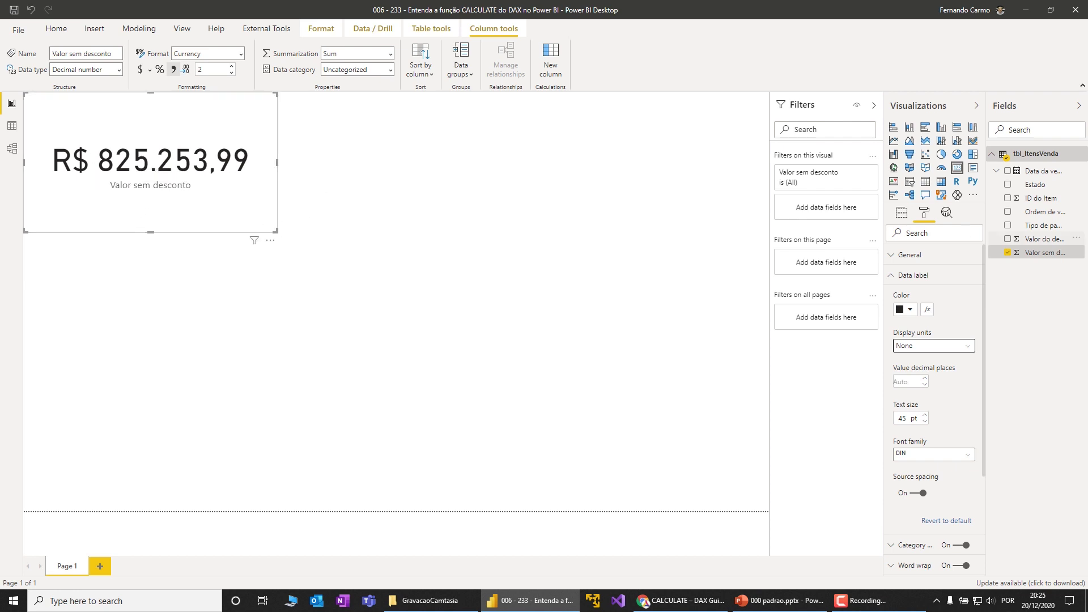
- Add a slicer on Tipo de pagamento and place it in the canvas's upper-right corner
click(541, 135)
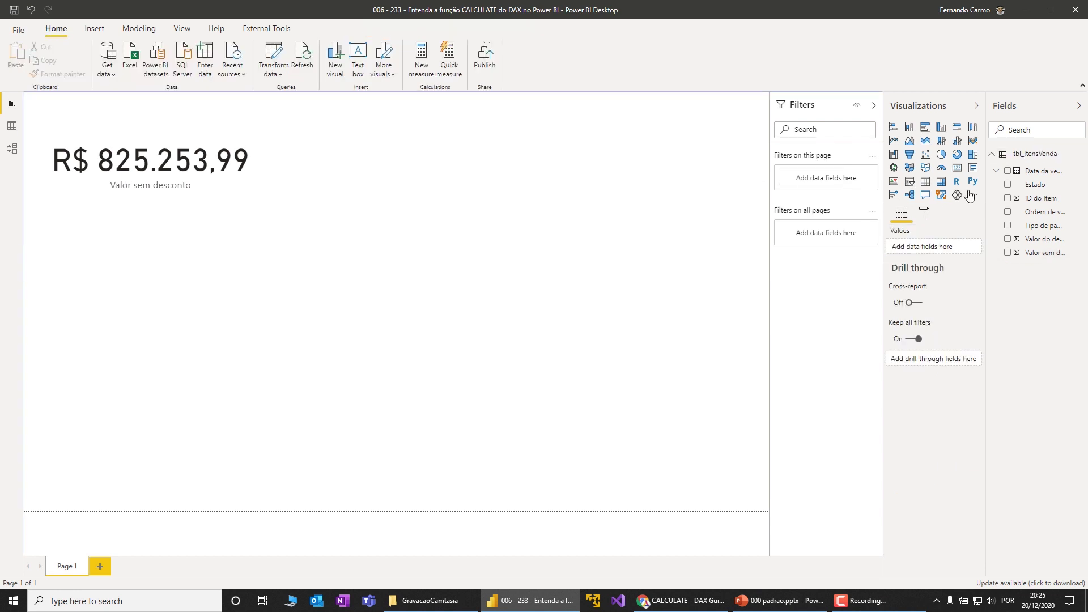
click(910, 181)
drag(207, 330, 771, 152)
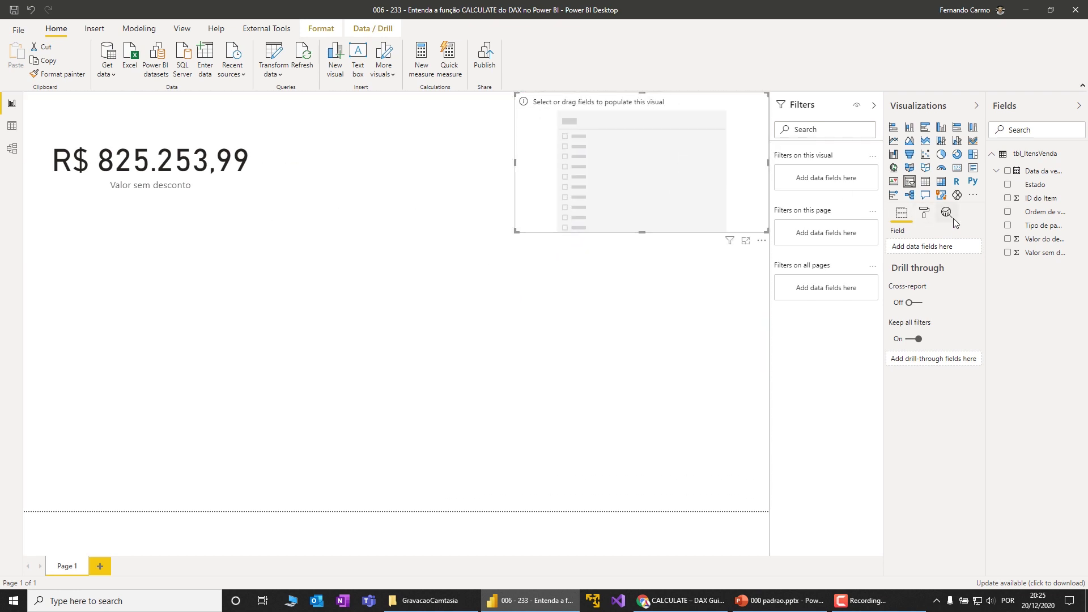
click(1007, 225)
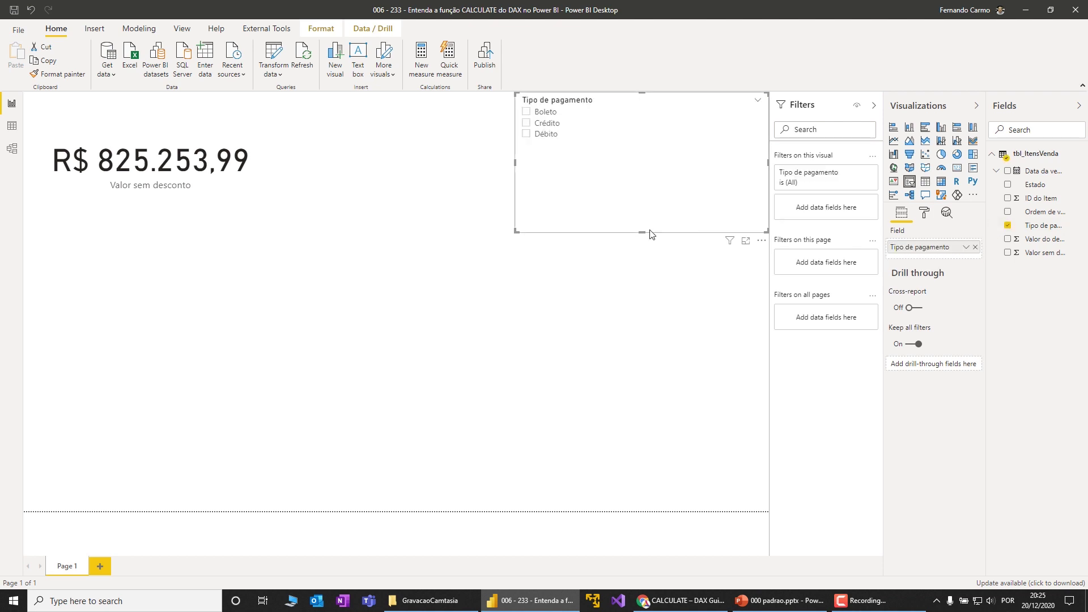
- Set the slicer items' text size to 16 pt and filter the page by Débito
click(927, 216)
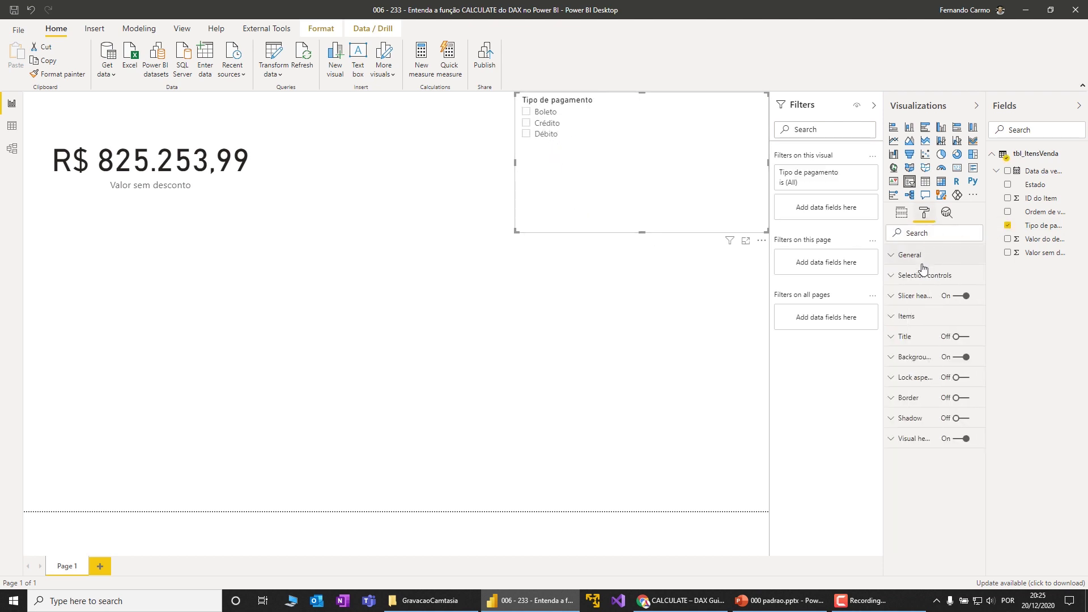
click(890, 317)
click(901, 459)
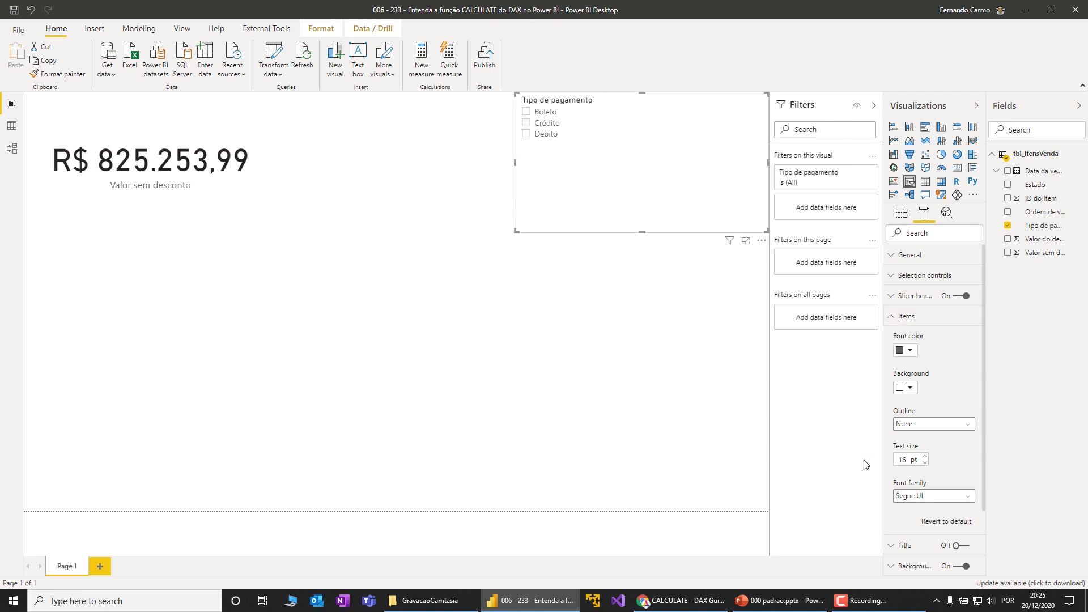
text(16)
click(416, 279)
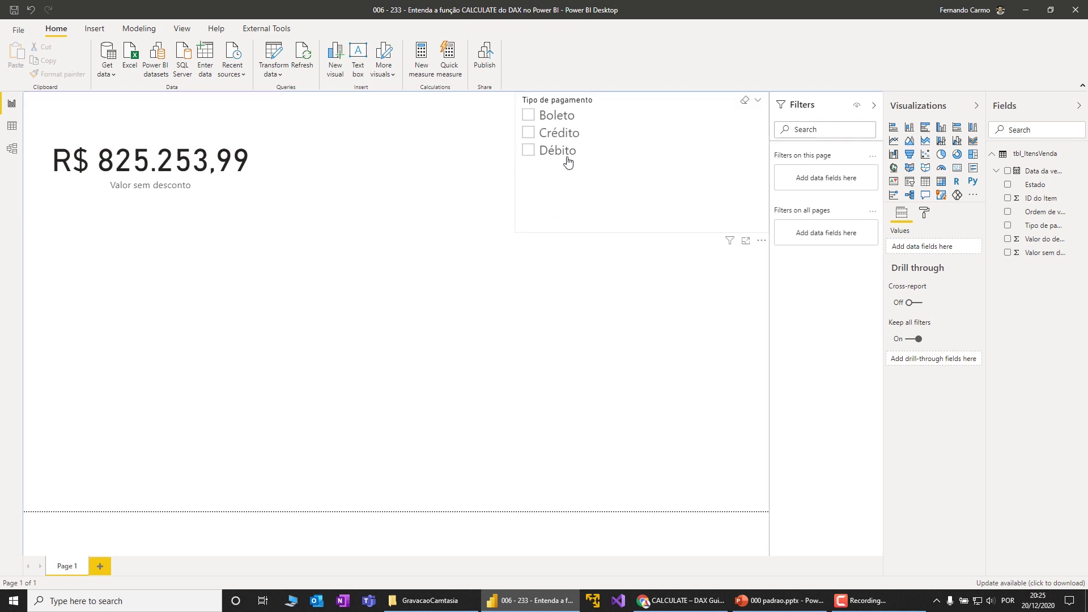
click(527, 150)
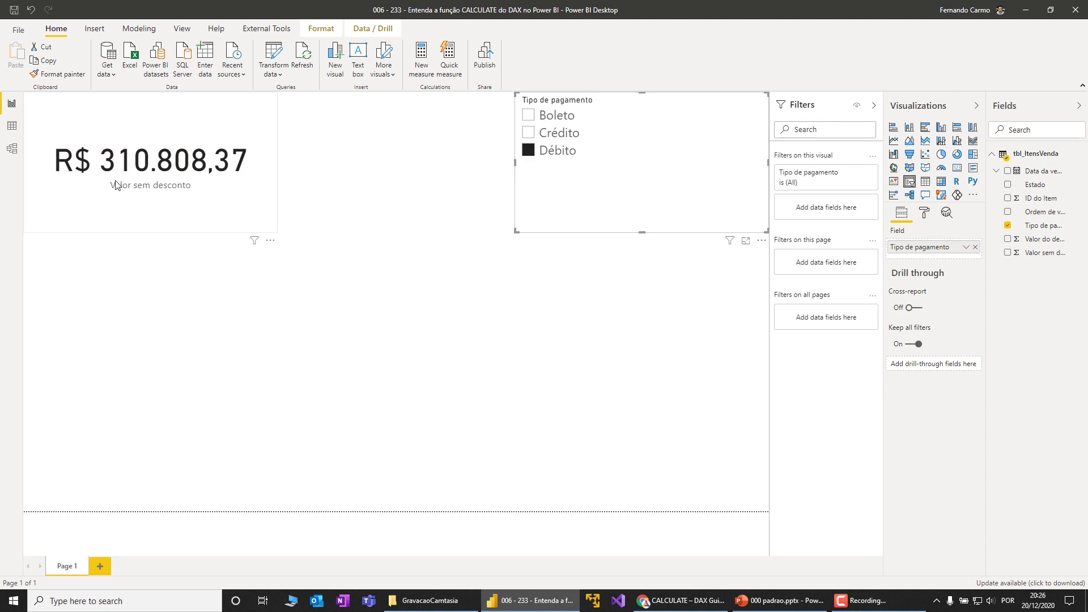
- Create a new measure in tbl_ItensVenda and name it "Total de valor sem descon"
click(192, 211)
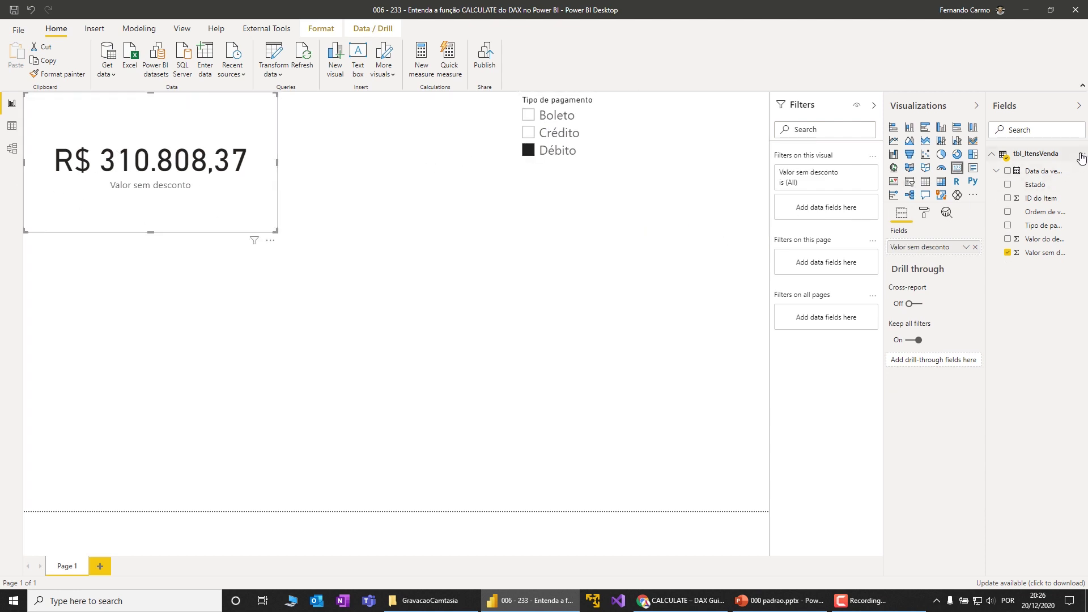
click(1082, 156)
click(1035, 170)
scroll(178, 102, up, 7)
click(169, 114)
key(BackSpace)
key(BackSpace)
key(BackSpace)
key(BackSpace)
key(BackSpace)
key(BackSpace)
key(BackSpace)
text(Total de valor sem descon = )
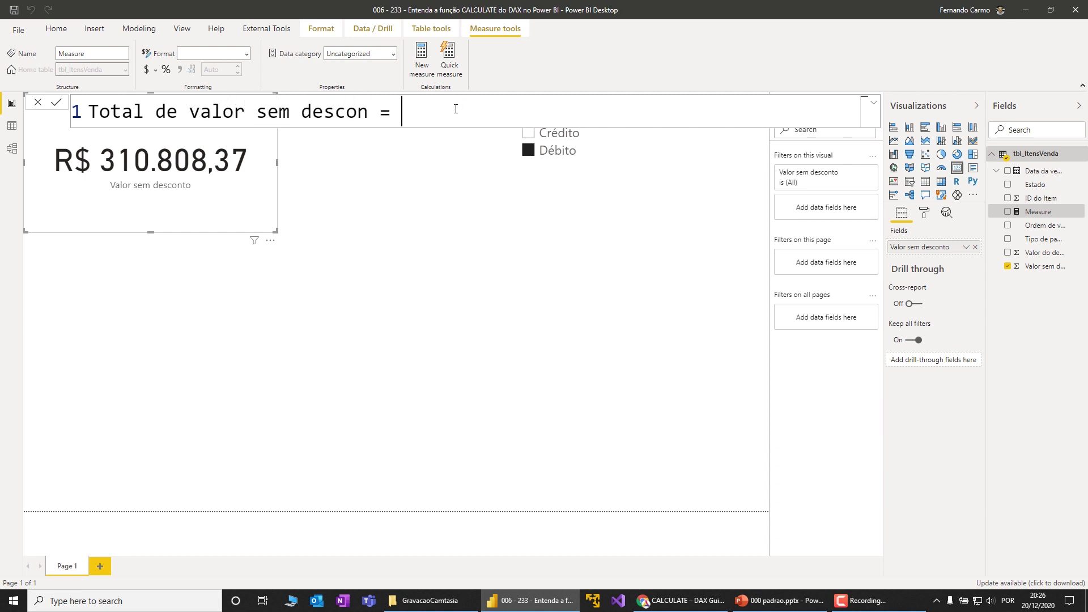
- Define the measure as SUM(tbl_ItensVenda[Valor sem desconto]) and commit the formula
text(SUM(valor)
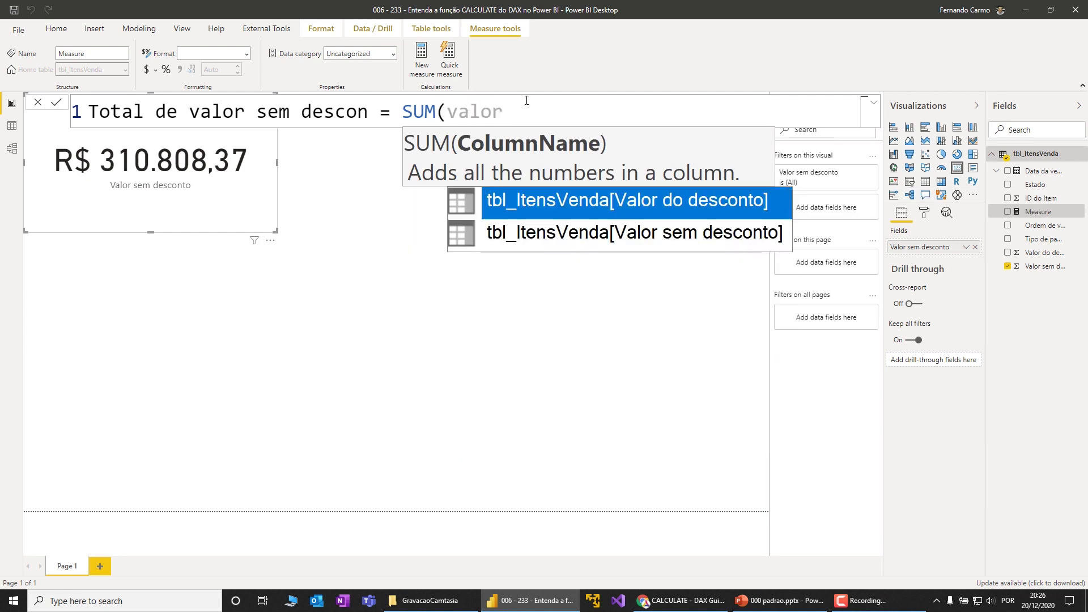
key(Down)
key(Tab)
text())
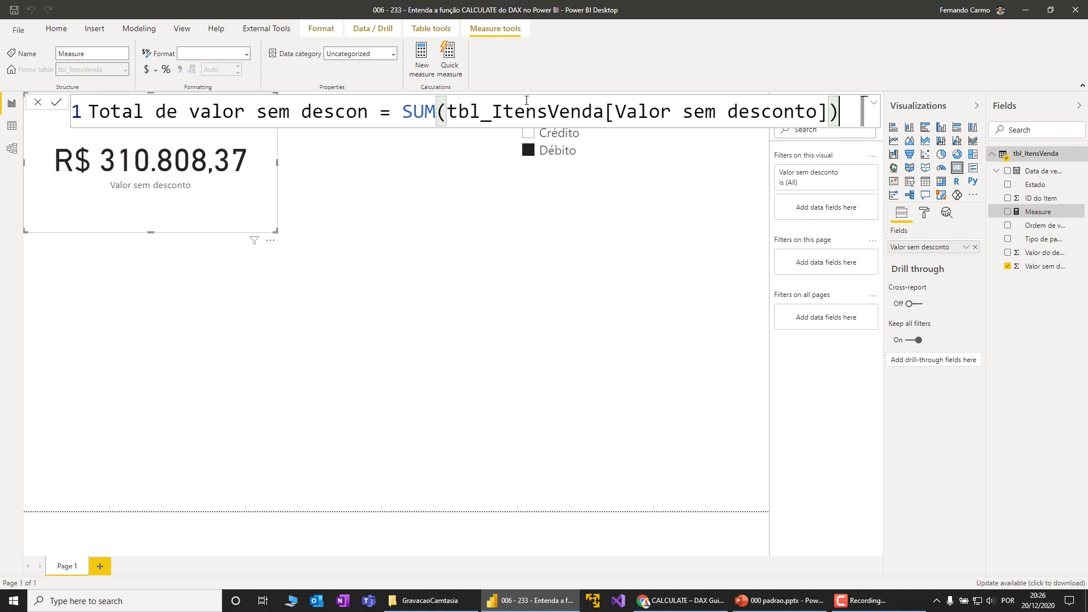
key(Return)
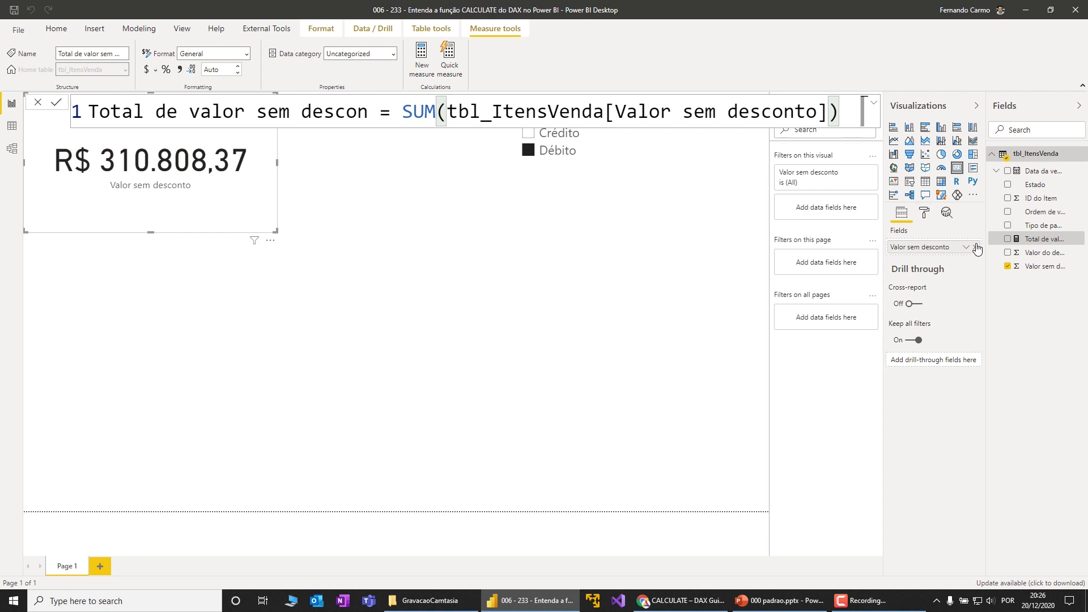
- Replace the Valor sem desconto field in the card with the Total de valor sem descon measure
click(975, 247)
click(1008, 239)
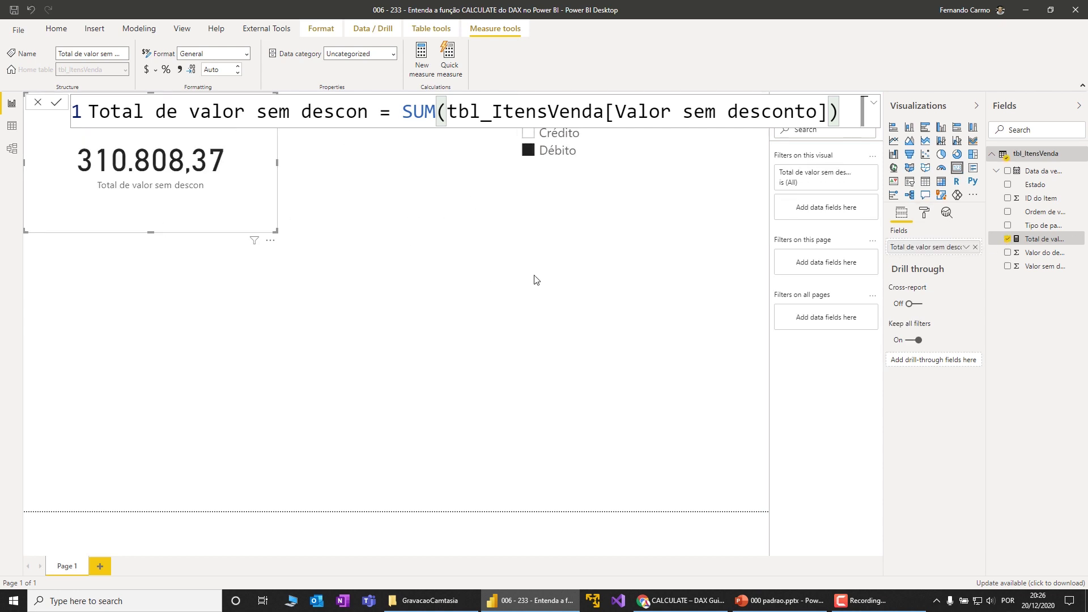
click(564, 241)
- Try Crédito in the Tipo de pagamento slicer and finish with the page filtered by Boleto
click(583, 194)
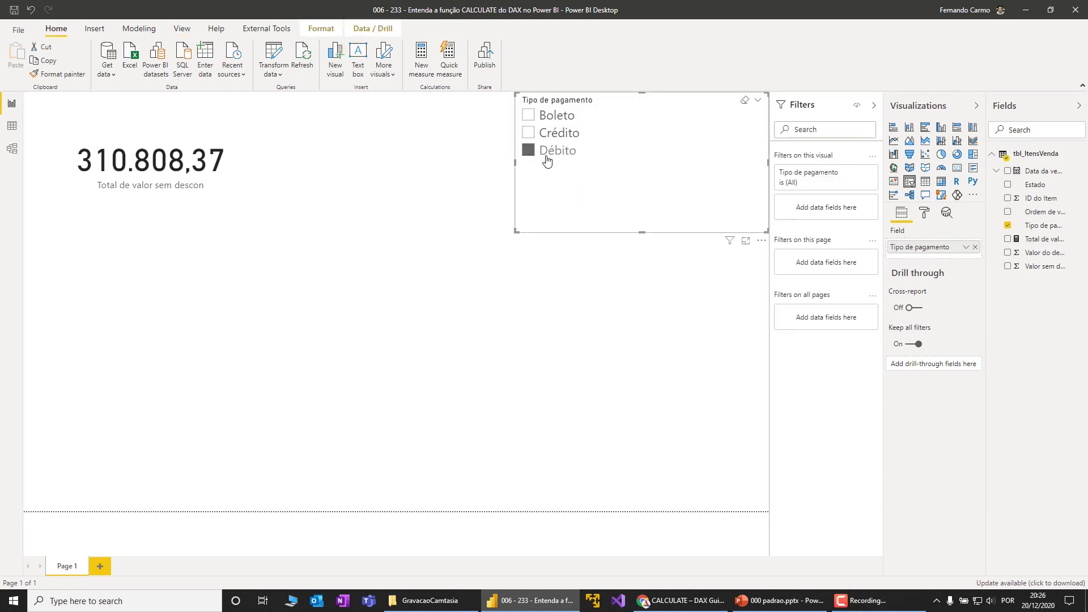
click(528, 133)
click(529, 115)
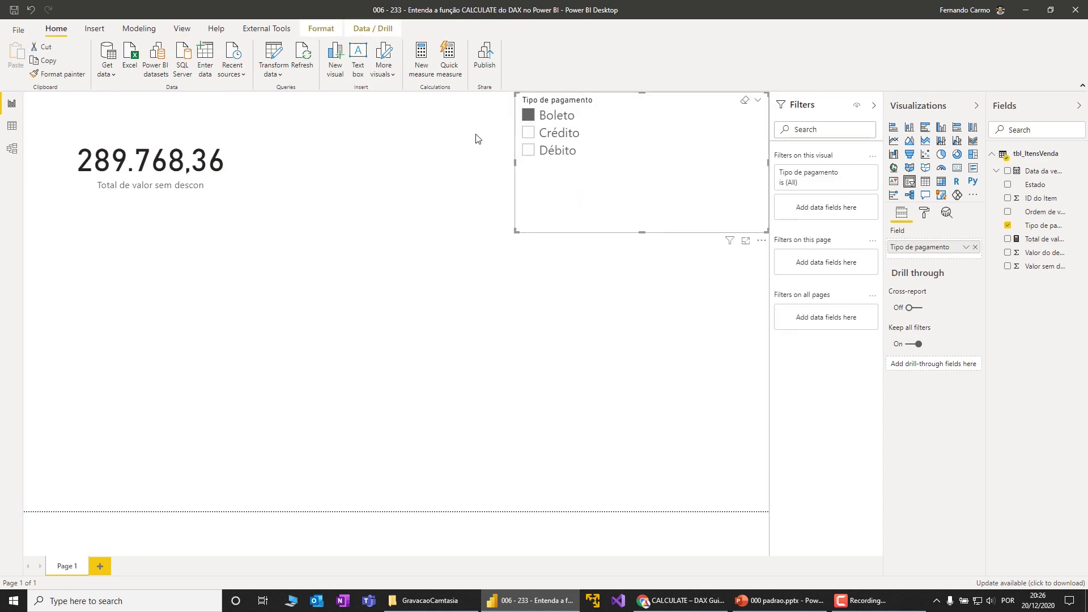
click(267, 248)
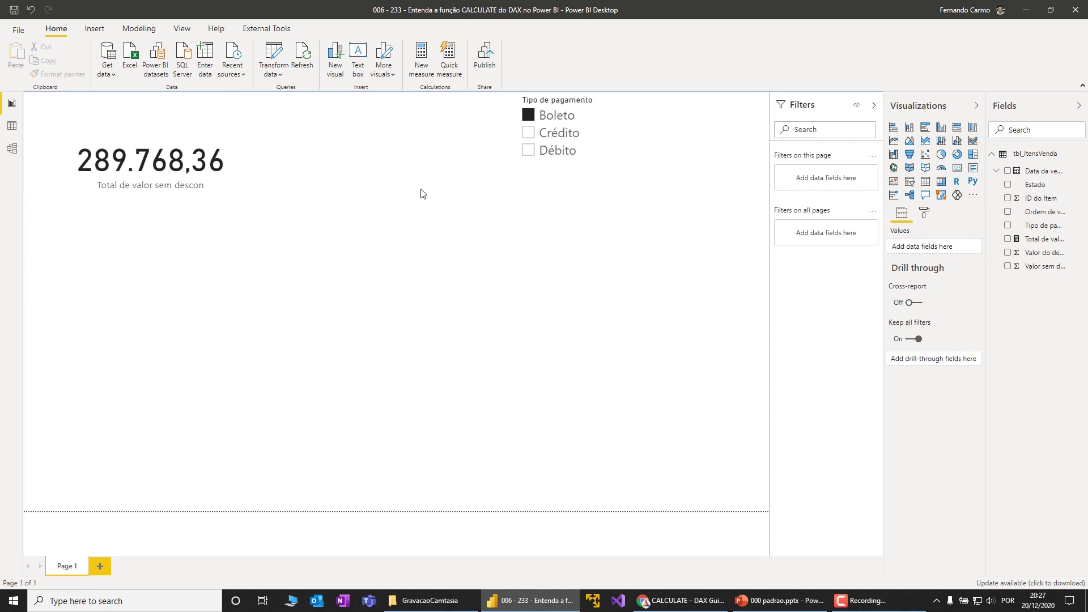
- Create a new measure in tbl_ItensVenda and name it "Total de Credito"
click(1081, 157)
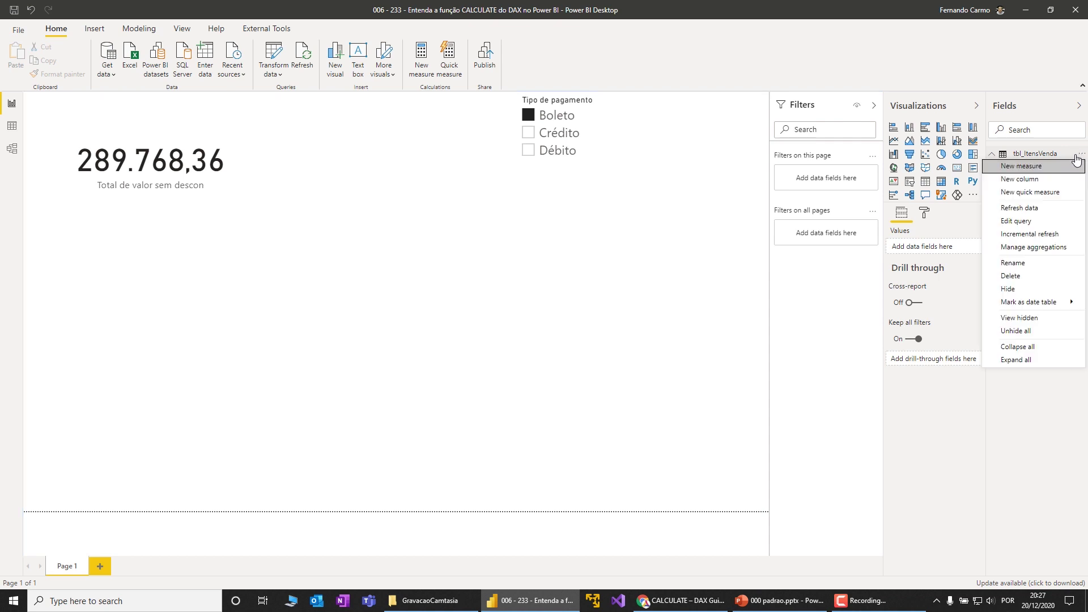
click(1019, 170)
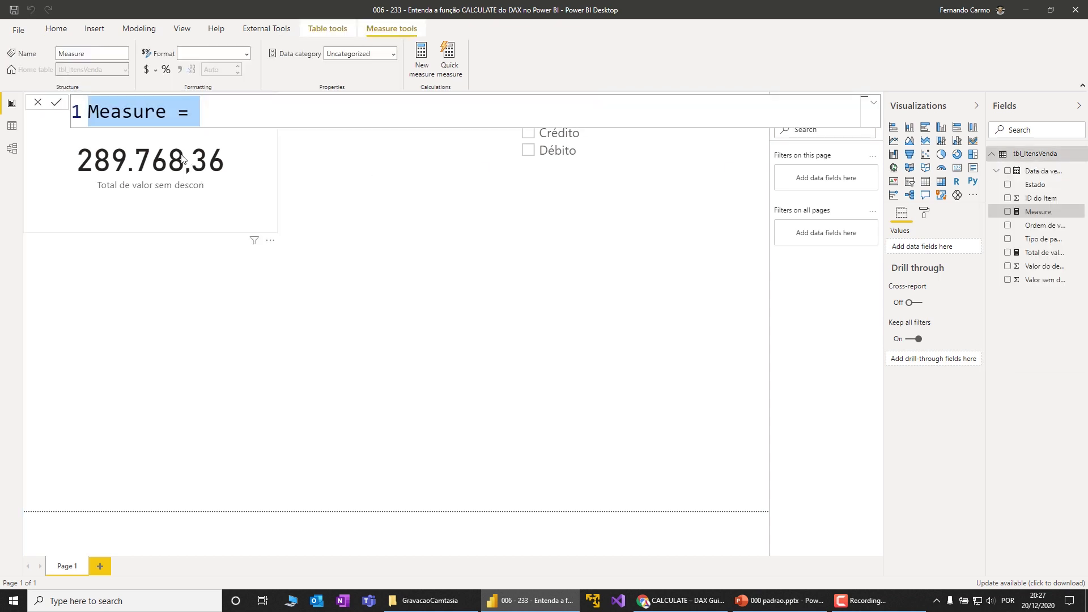
double_click(120, 110)
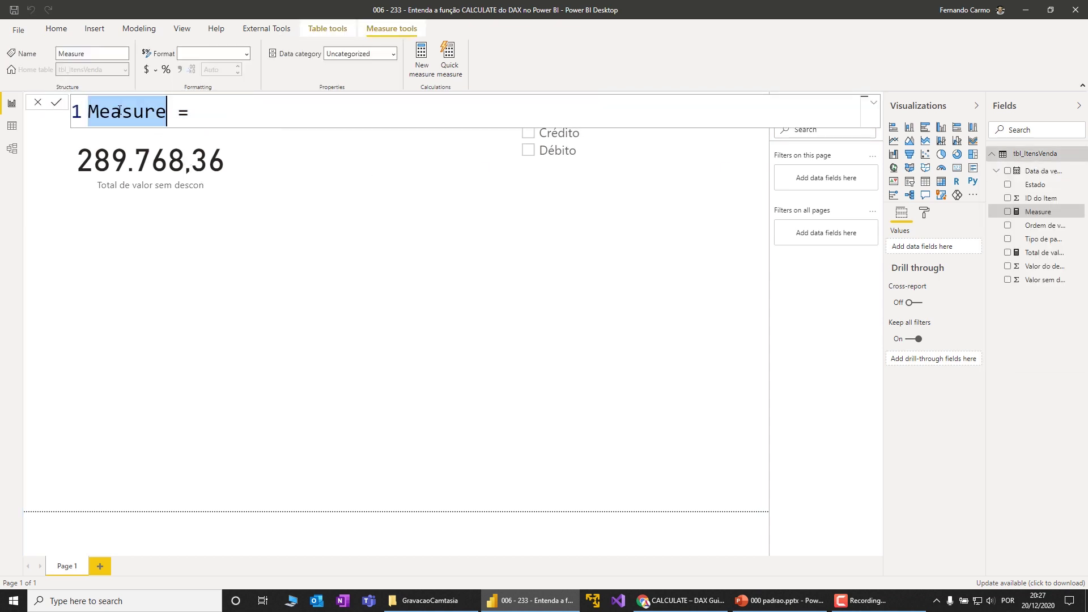
text(Total de Credi)
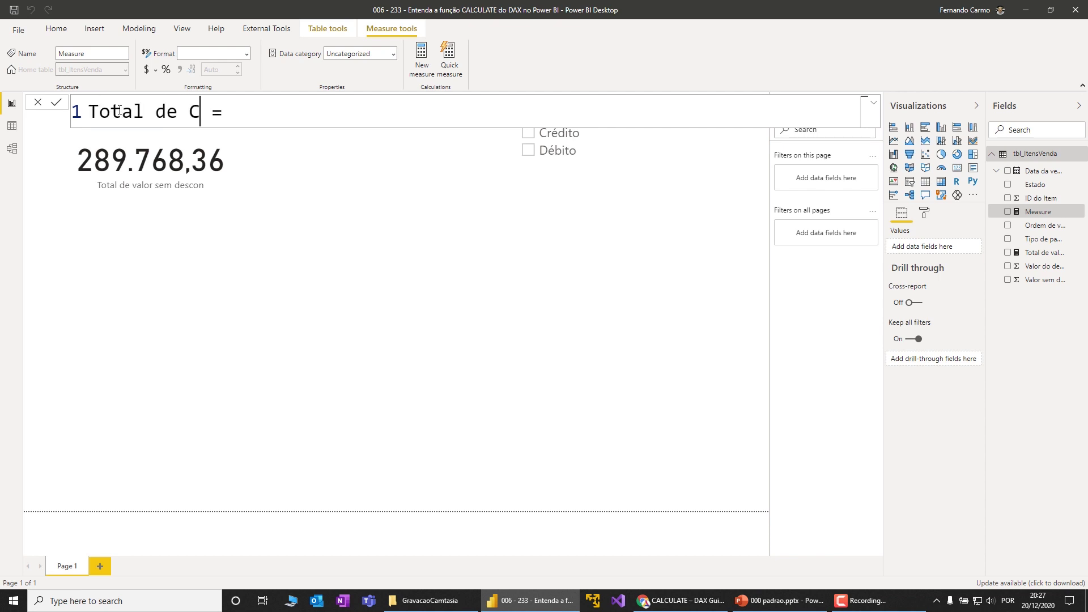
text(to)
click(376, 111)
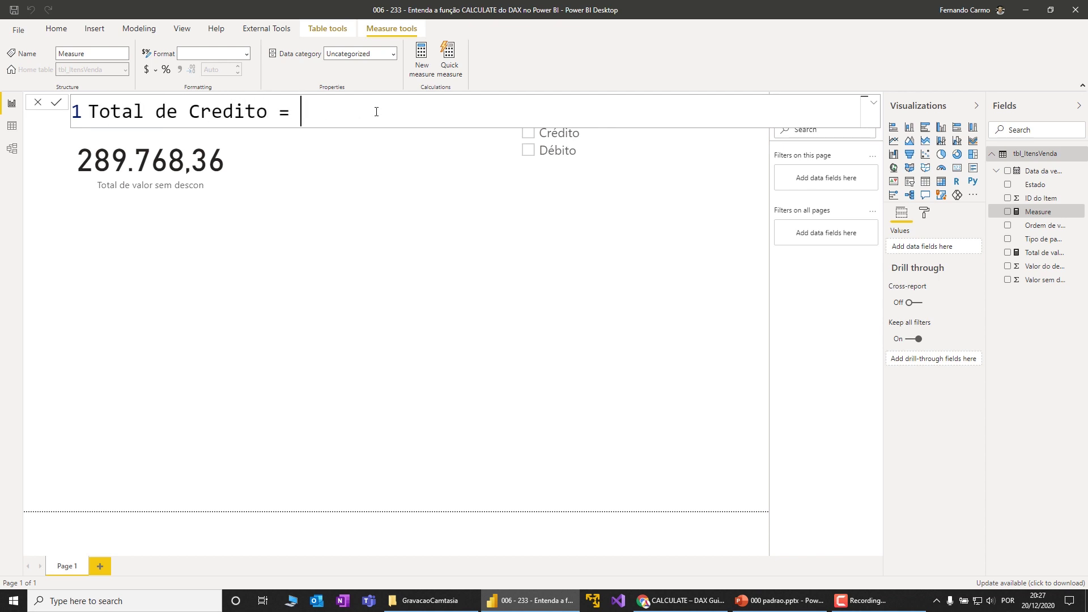
- Begin the measure's formula with the CALCULATE function on its own line and open a new line for its arguments
key(shift+Return)
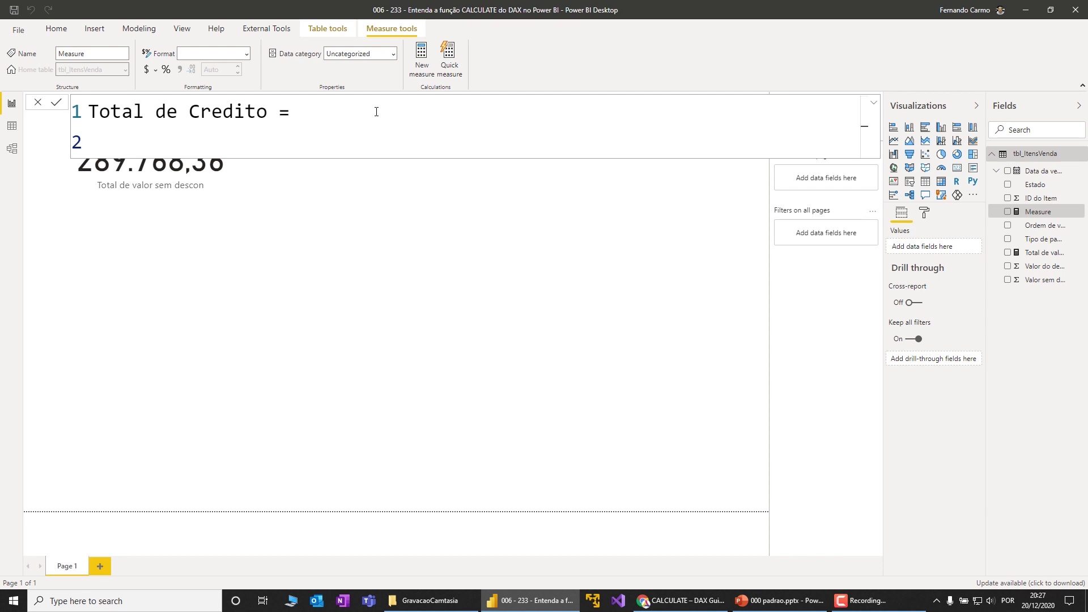
text(CAL)
key(Tab)
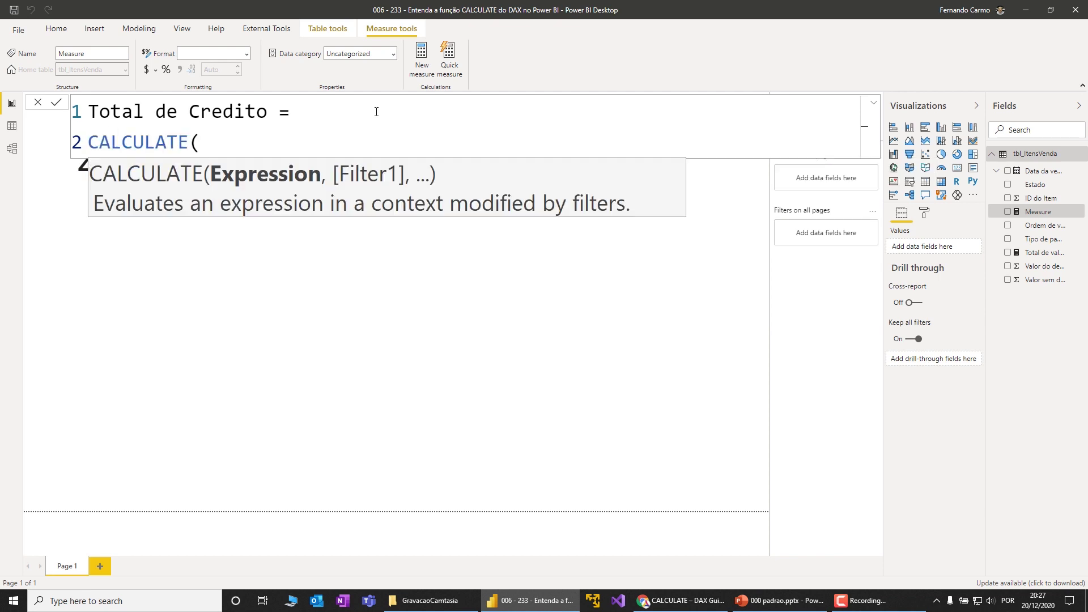
key(shift+Return)
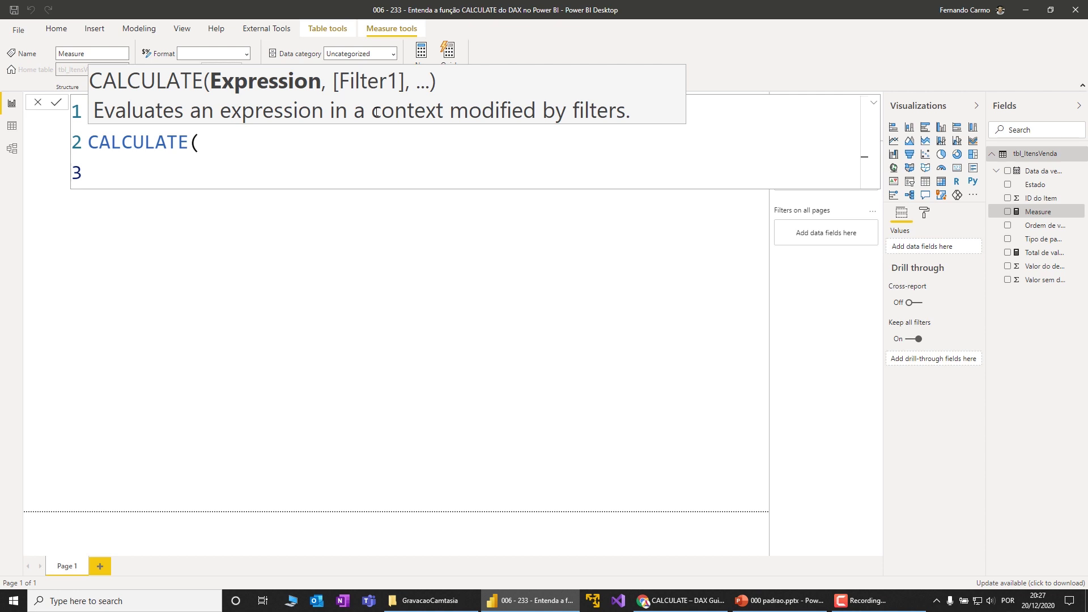
- Enter SUM(tbl_ItensVenda[Valor sem desconto]) as the CALCULATE expression, followed by a comma
text(SU)
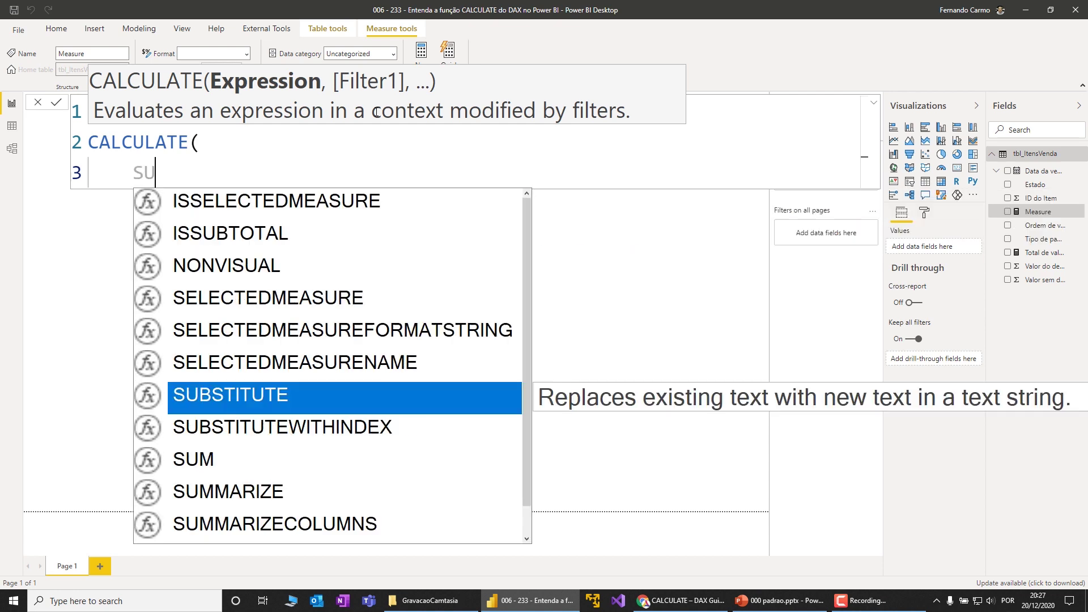
text(M()
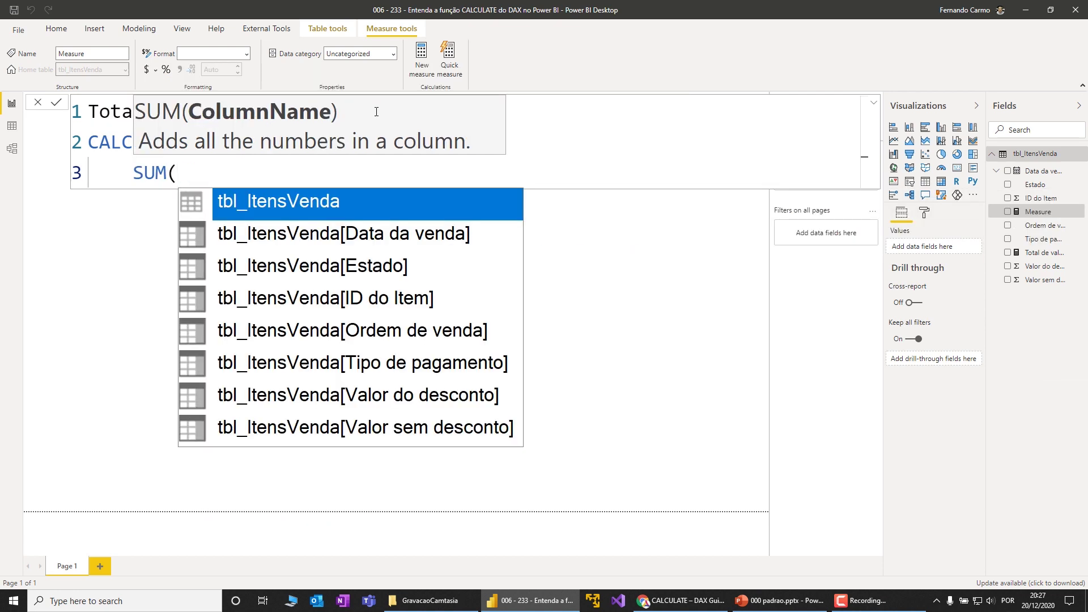
text(valo)
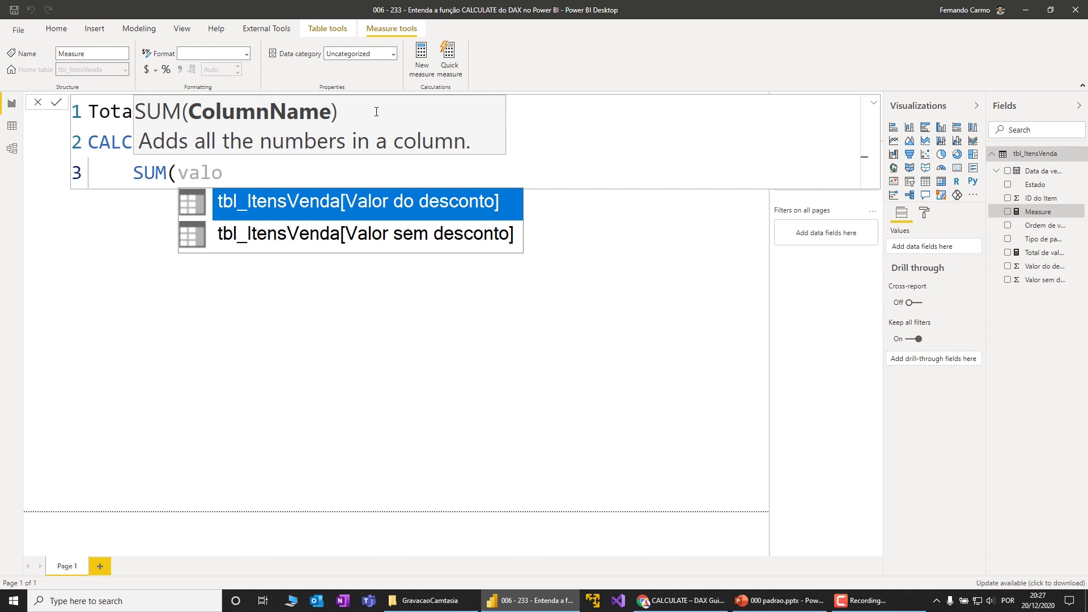
key(Down)
key(Tab)
text())
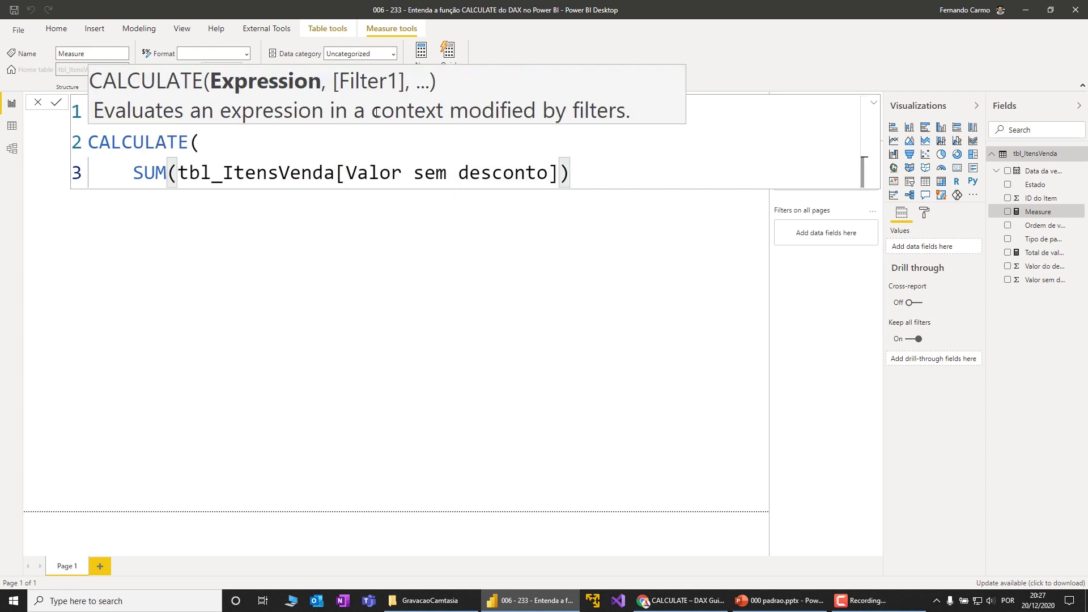
text(,)
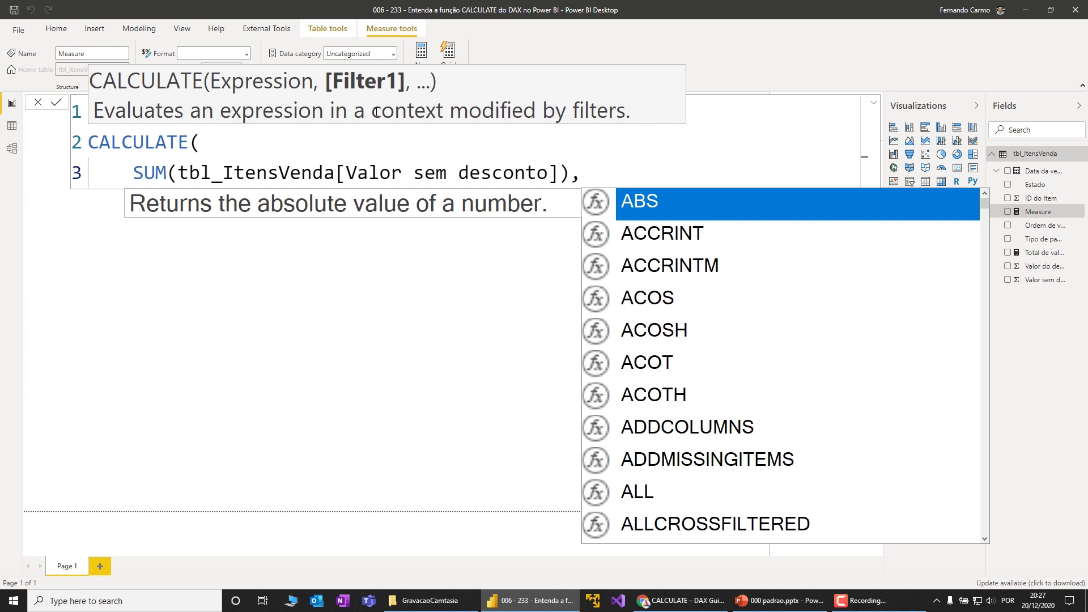
key(Escape)
- Replace the SUM expression with a reference to [Total de valor sem desconto] and commit the incomplete formula
drag(132, 172, 565, 177)
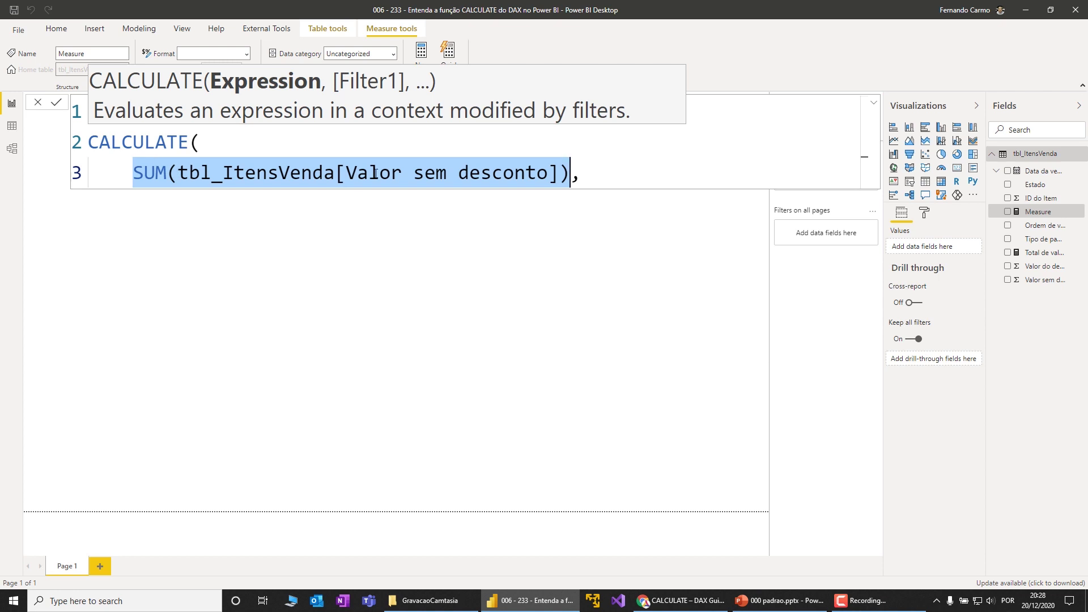
key(BackSpace)
text(tot,)
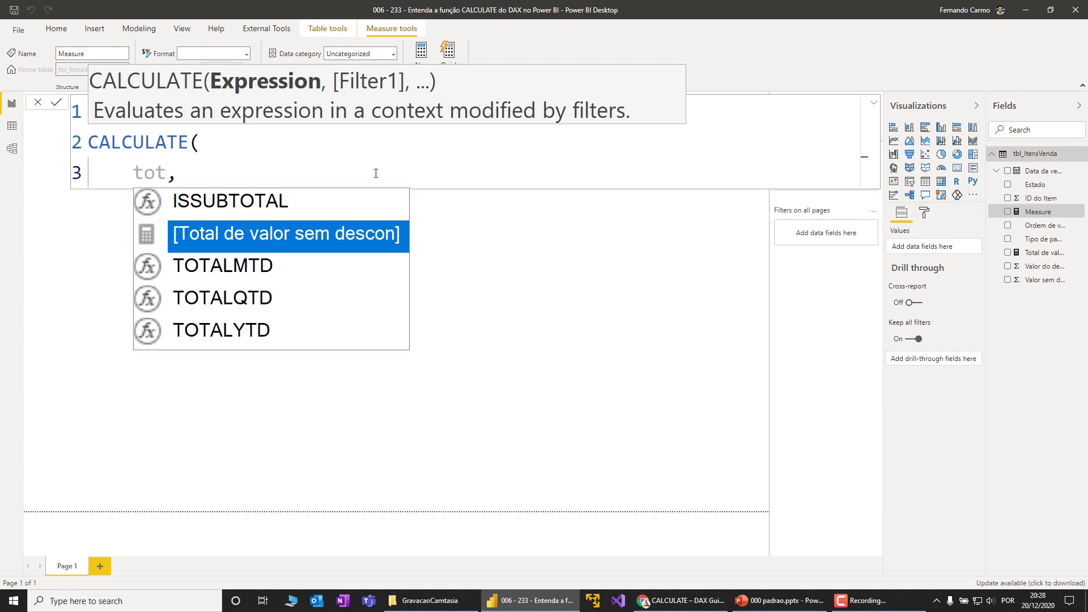
key(Tab)
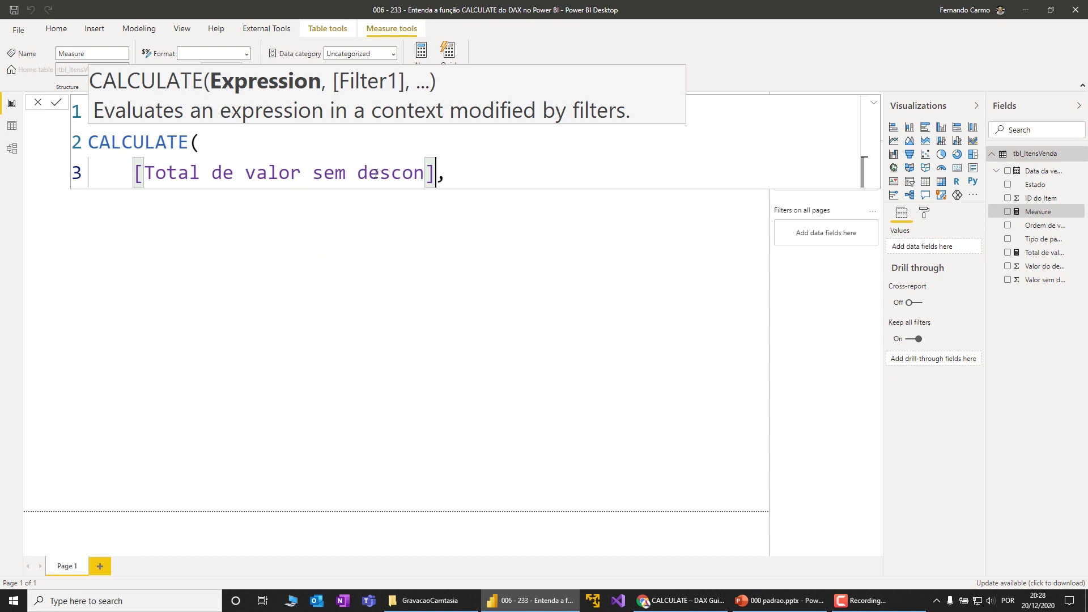
click(429, 175)
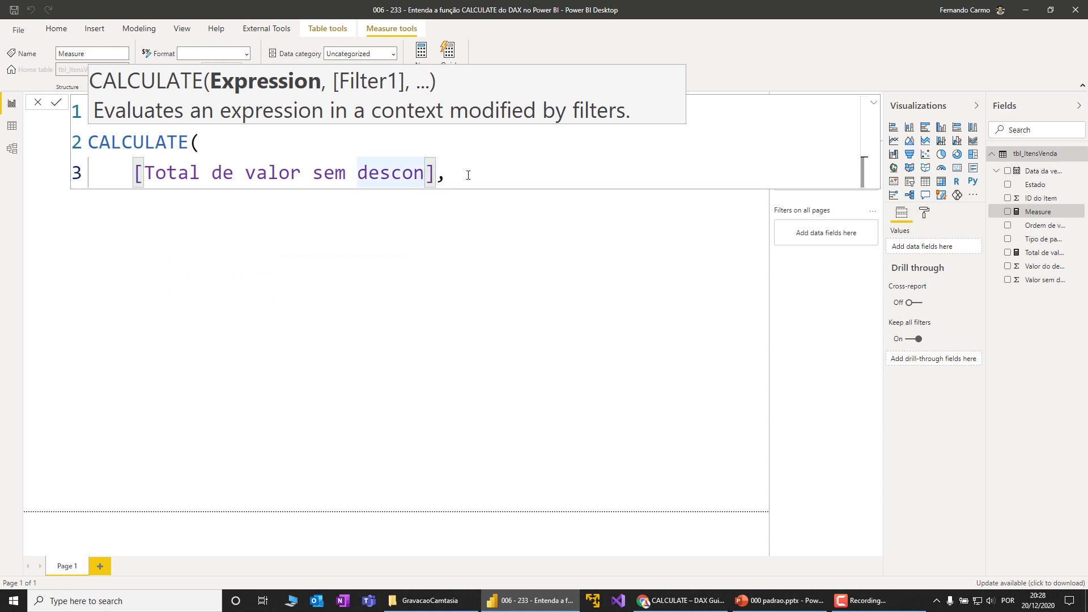
text(to)
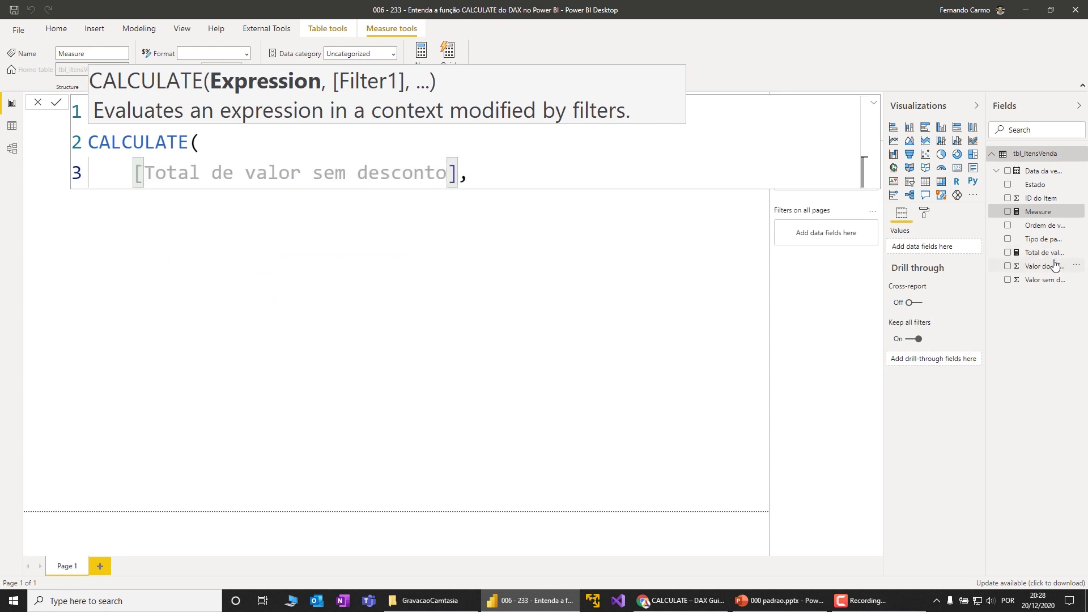
key(Return)
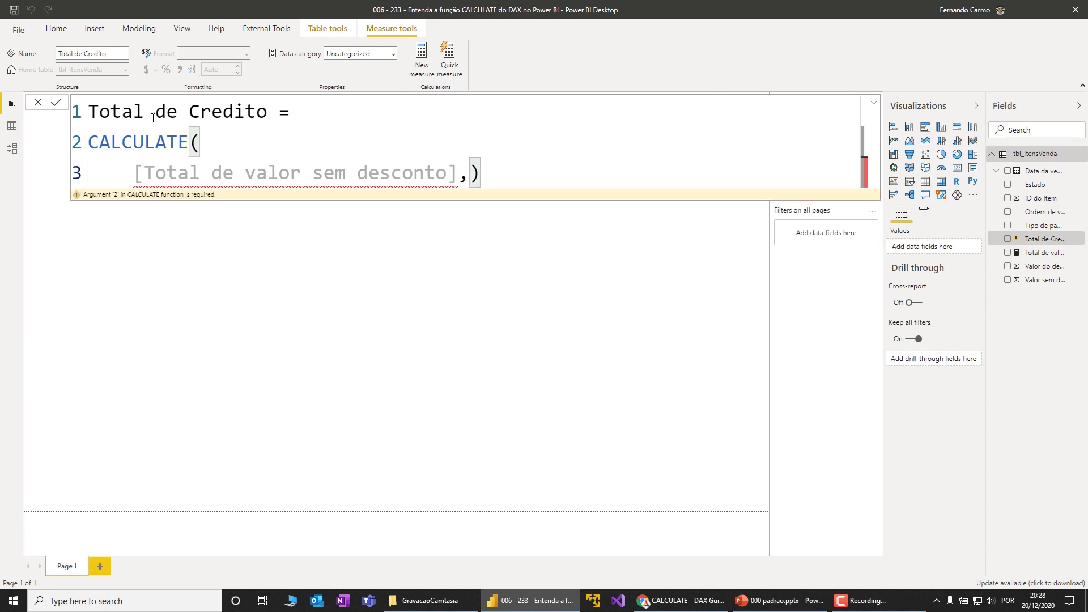
- Rename the Total de valor sem descon measure as "Total de valor sem desconto"
click(1045, 253)
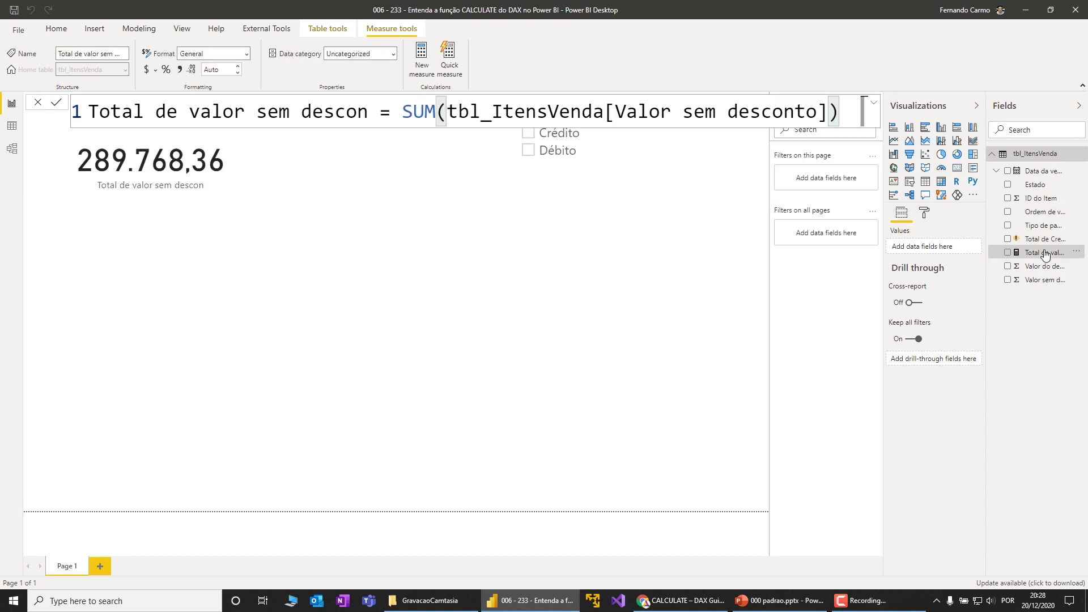
text(to)
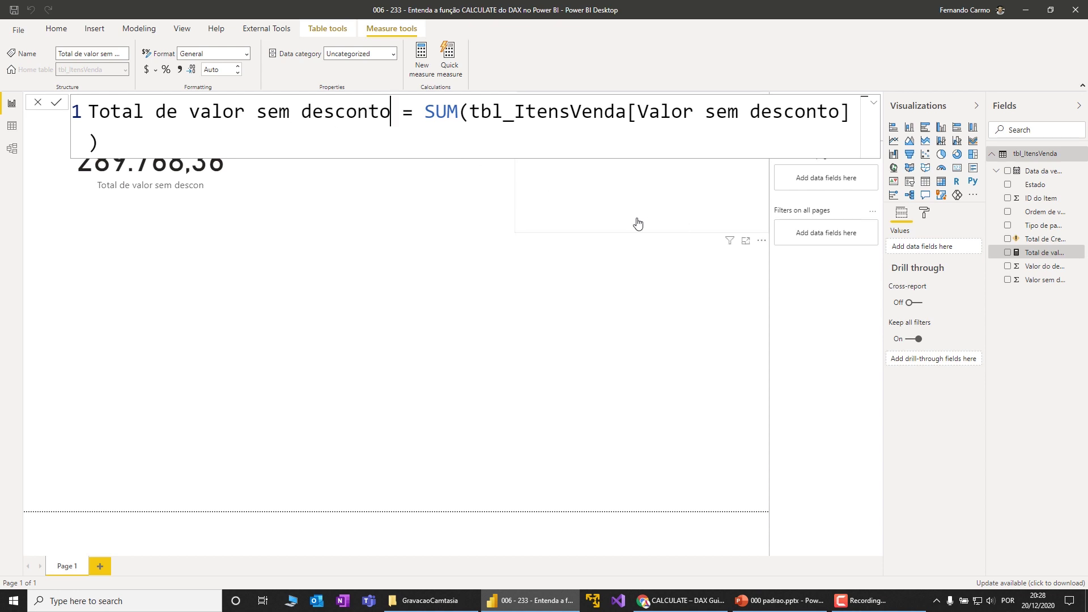
key(Return)
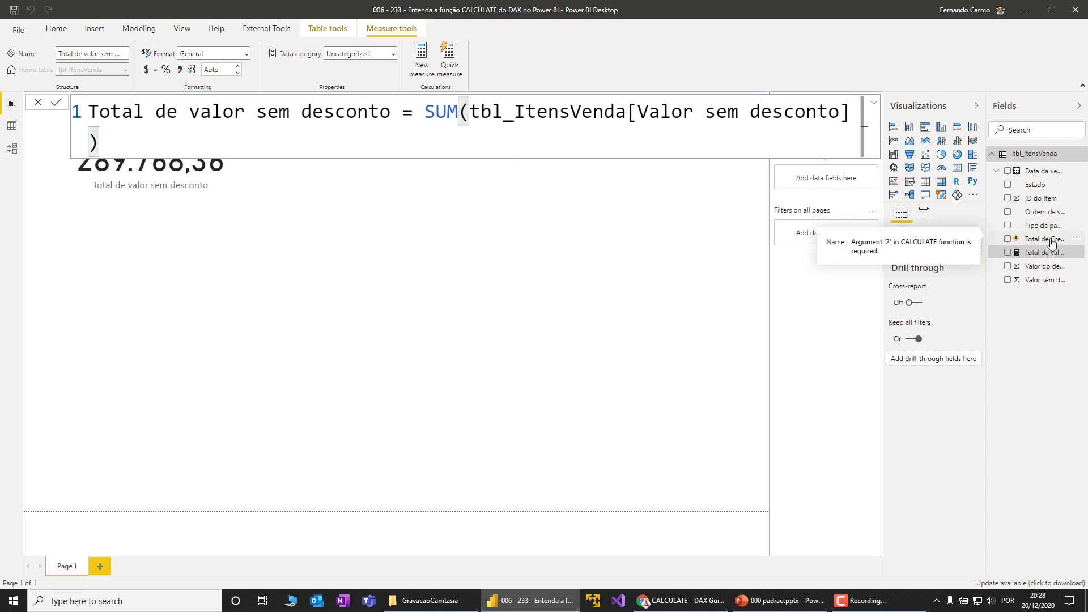
- Complete the Total de Credito formula with the filter tbl_ItensVenda[Tipo de pagamento] = "Crédito" on a new line and a closing parenthesis
click(1051, 242)
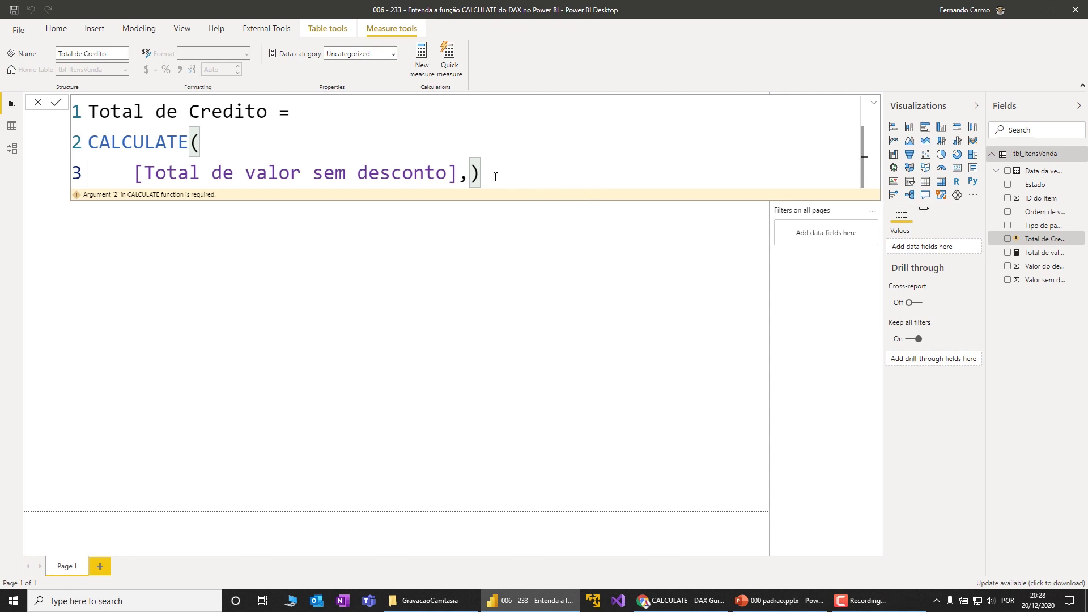
key(BackSpace)
key(BackSpace)
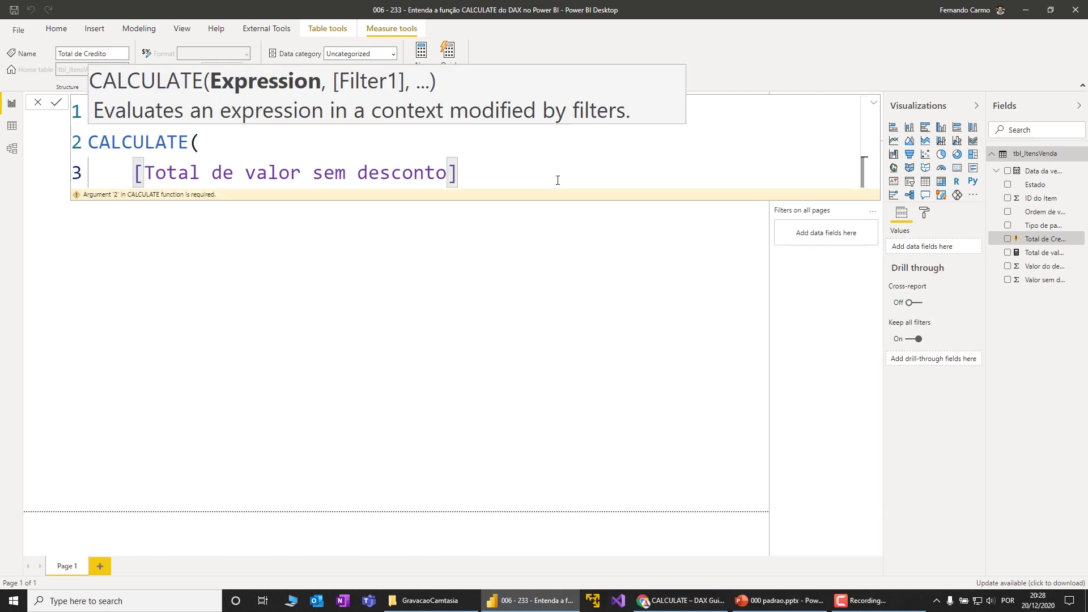
text(,)
key(shift+Return)
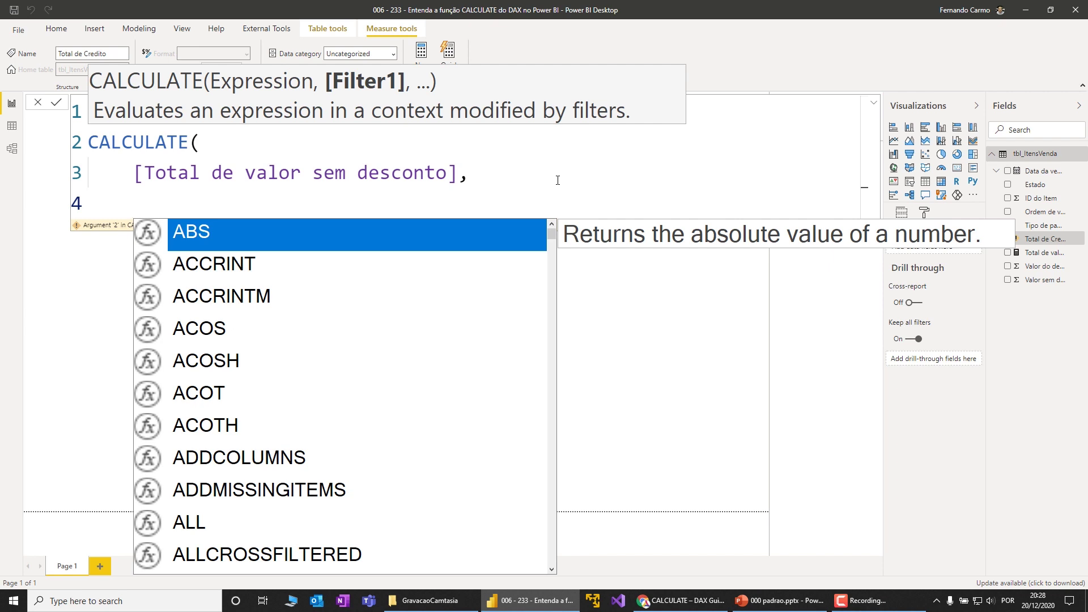
text(tipo)
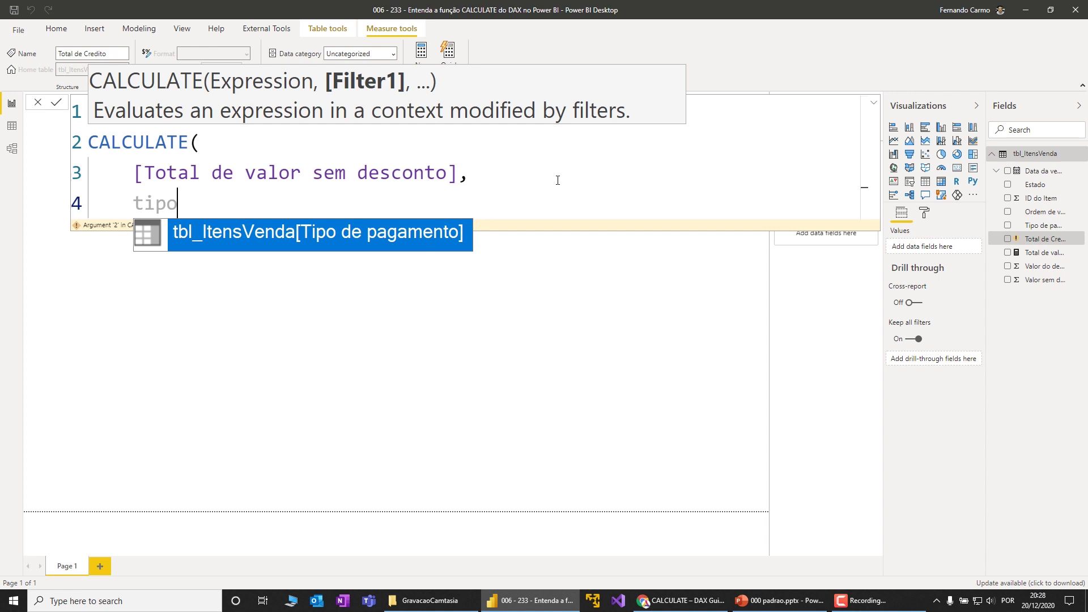
key(Tab)
text(= )
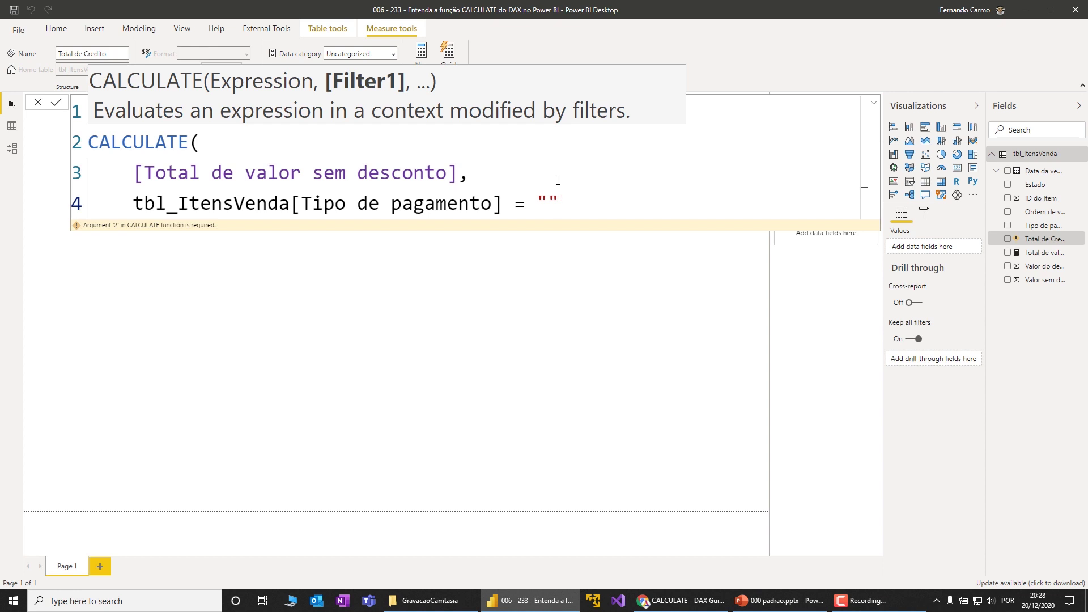
text("Crédito")
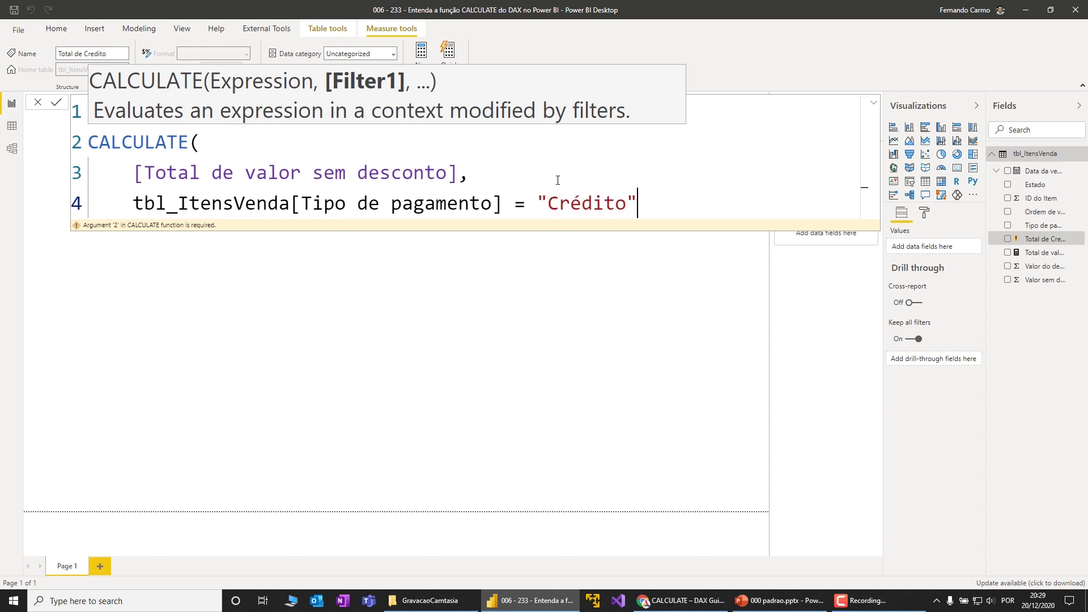
key(shift+Return)
text())
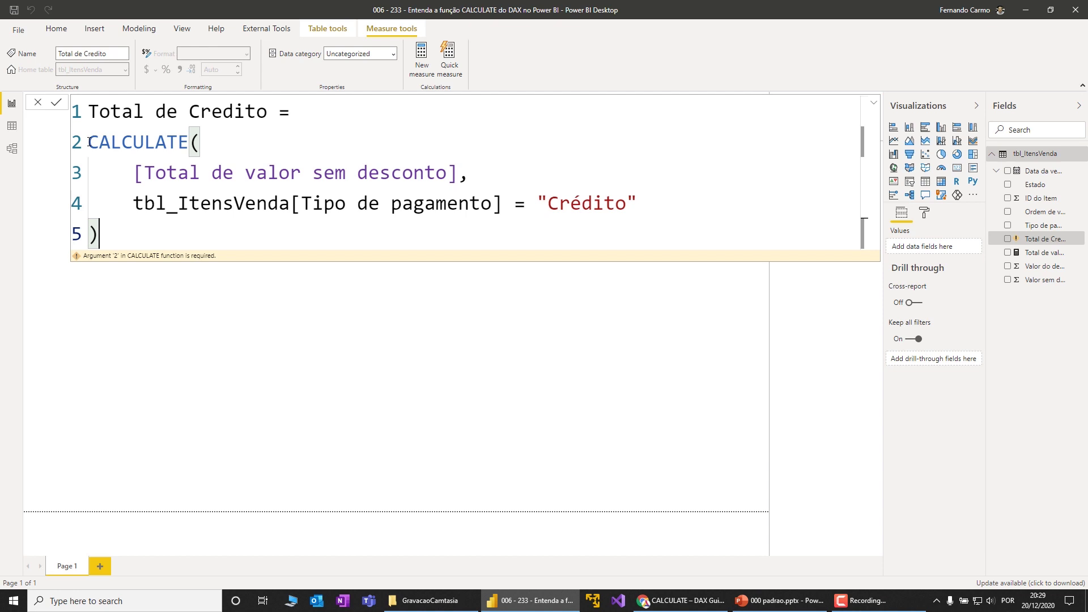
- Examine the CALCULATE formula's parts: the function, the measure expression, the separating comma and the payment-type filter
drag(90, 142, 188, 147)
drag(134, 172, 457, 177)
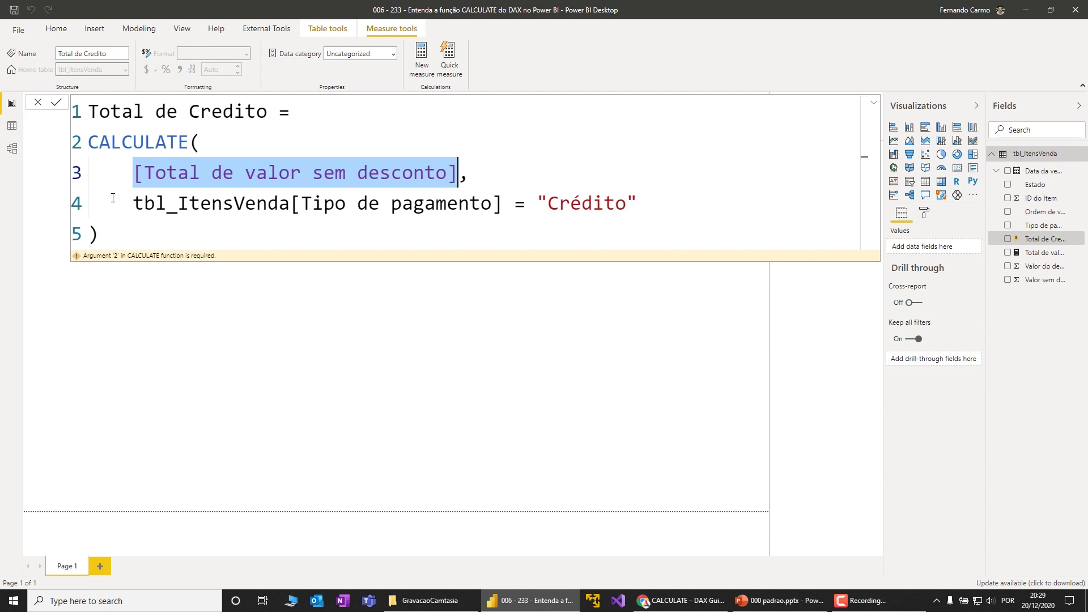
drag(135, 203, 637, 204)
drag(132, 175, 459, 178)
drag(148, 172, 456, 181)
click(449, 180)
click(477, 181)
key(BackSpace)
text(,)
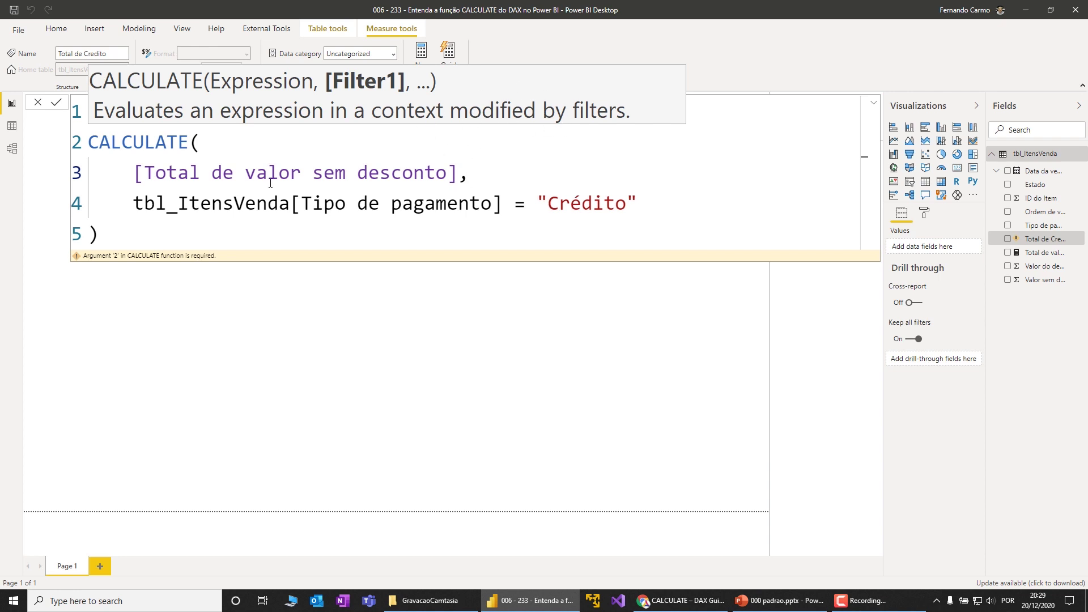
drag(131, 202, 639, 210)
click(639, 211)
- Commit the Total de Credito formula and return to the report canvas
click(120, 235)
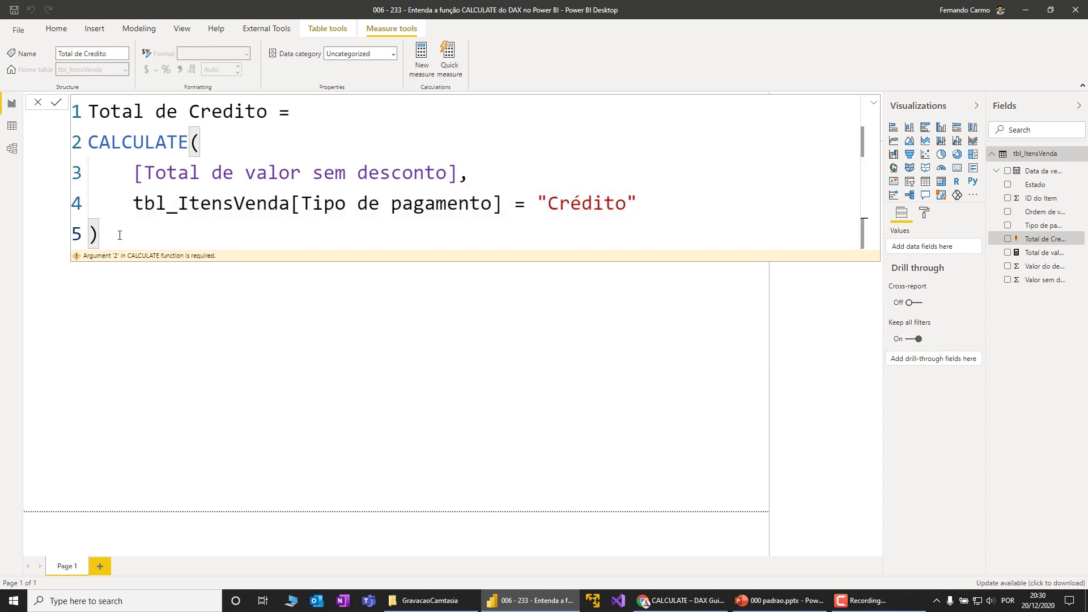
key(Return)
click(243, 324)
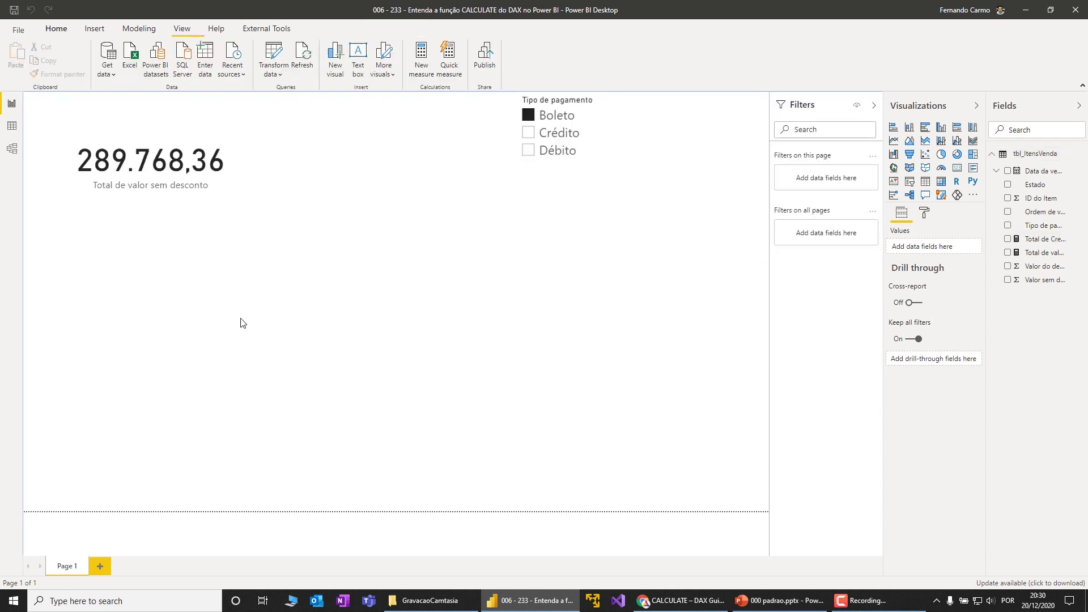
- Duplicate the Total de valor sem desconto card and place the copy directly below the original
click(222, 222)
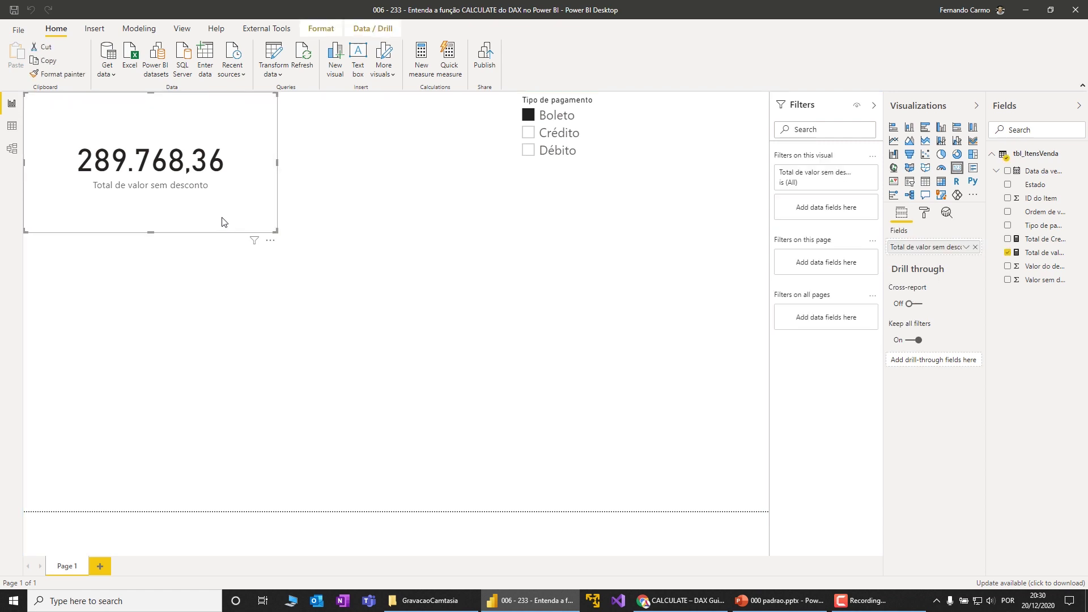
key(ctrl+c)
key(ctrl+v)
drag(221, 238, 179, 302)
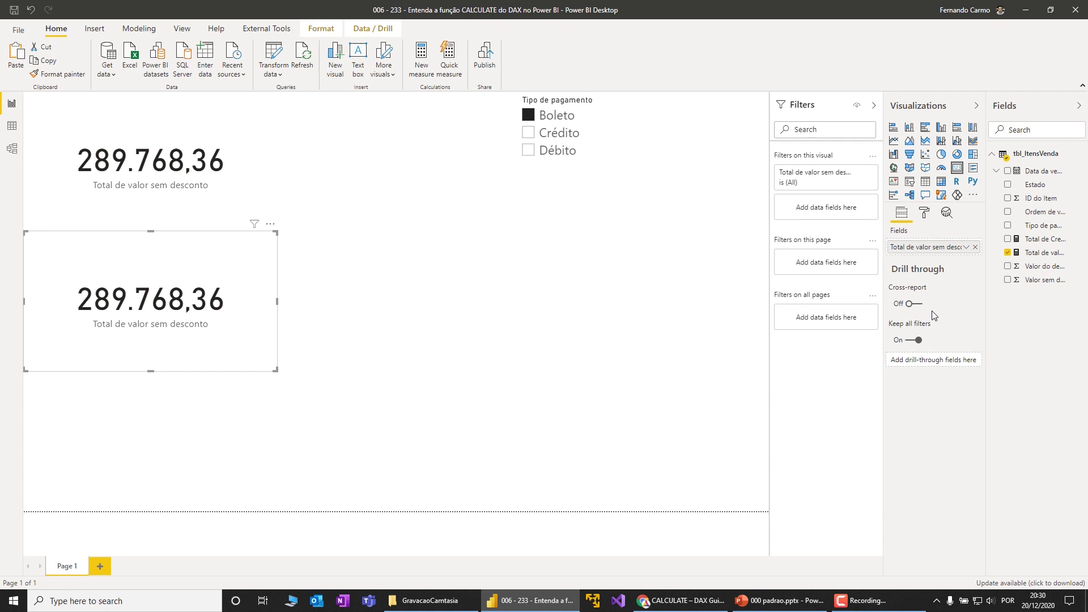
- Replace the measure in the lower card with Total de Credito
click(1008, 253)
click(1008, 239)
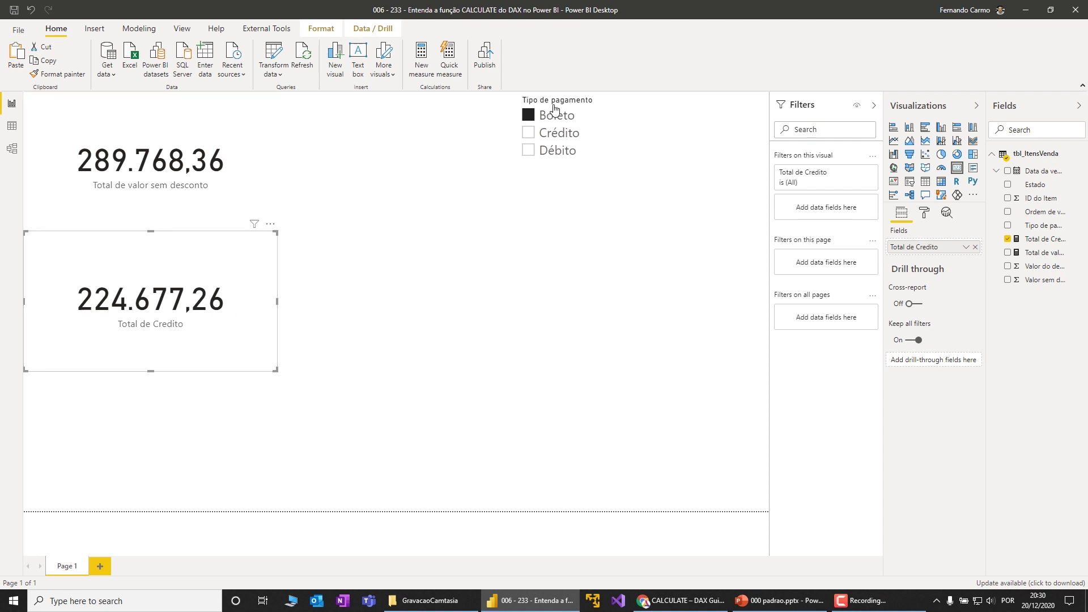
- Compare the two cards while switching the Tipo de pagamento slicer among Boleto, Crédito and Débito, finishing on Débito
click(530, 132)
click(529, 151)
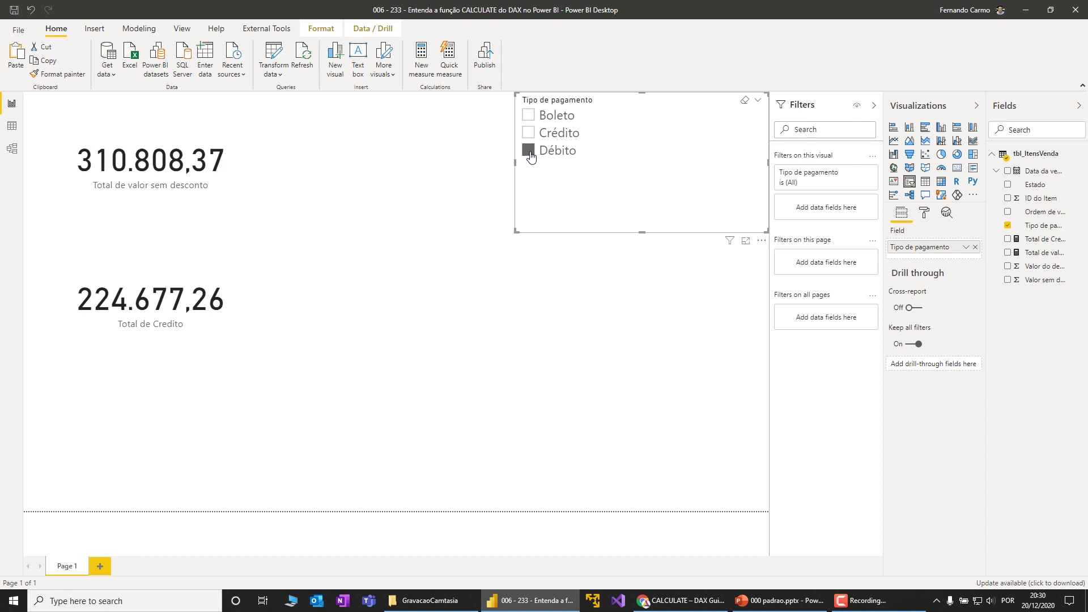
click(529, 132)
click(528, 115)
click(528, 132)
click(529, 150)
click(528, 132)
click(528, 115)
click(528, 151)
click(528, 133)
click(528, 115)
click(529, 132)
click(528, 115)
click(528, 150)
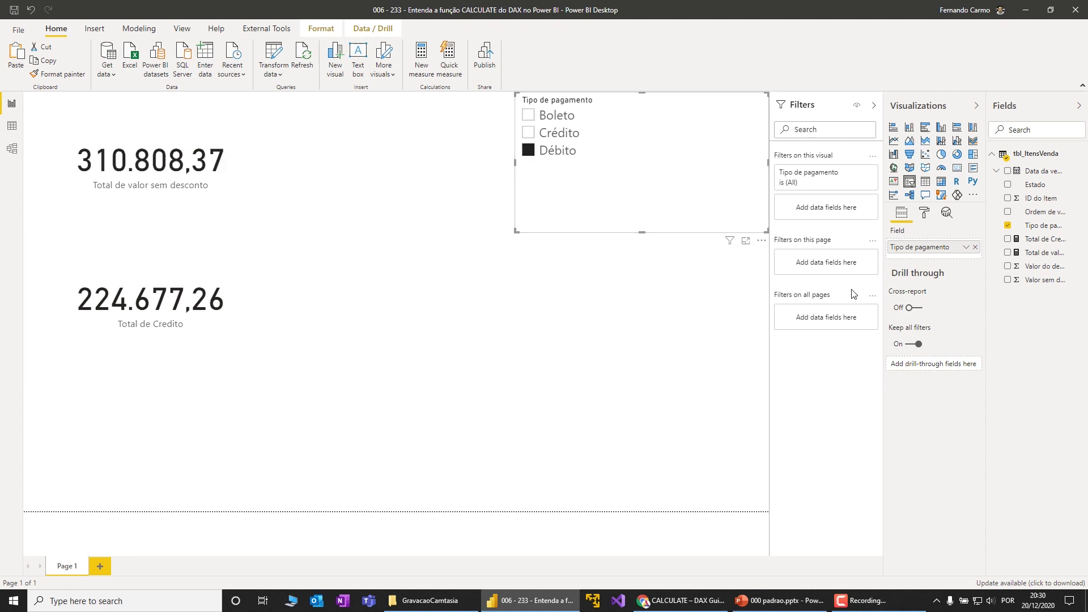
- Open the Total de Credito formula and examine its filter column, measure name and the arguments inside CALCULATE
click(1038, 240)
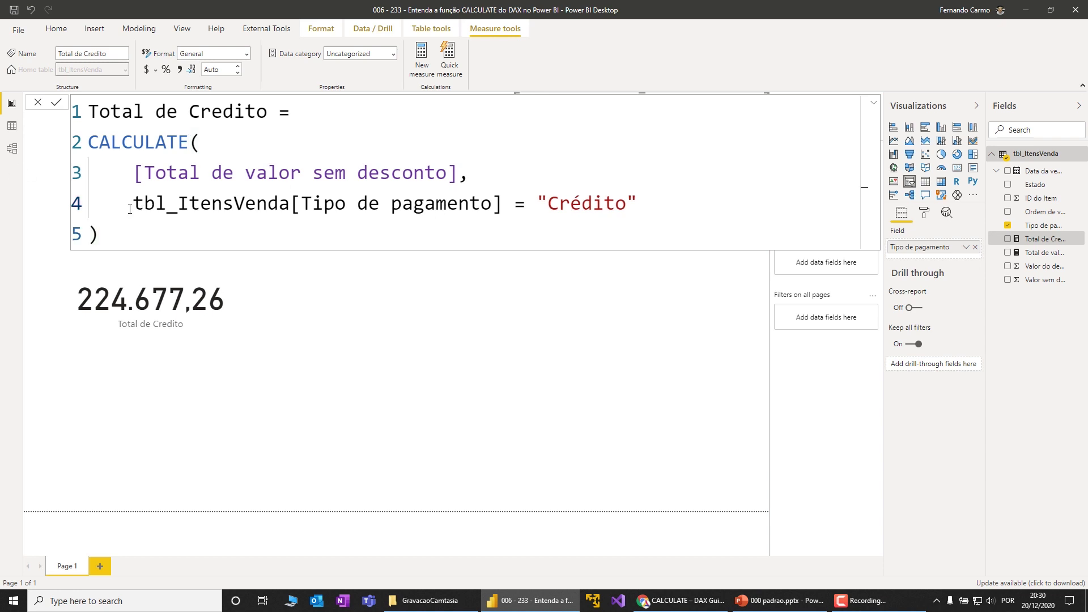
drag(133, 202, 493, 203)
click(305, 203)
click(334, 203)
drag(301, 203, 493, 203)
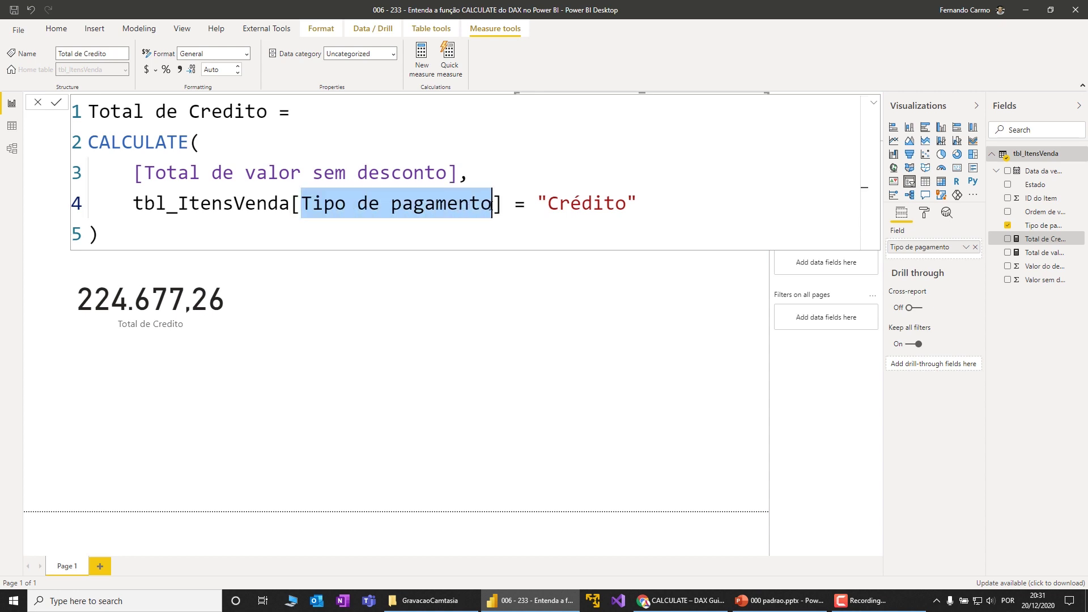
drag(91, 112, 272, 114)
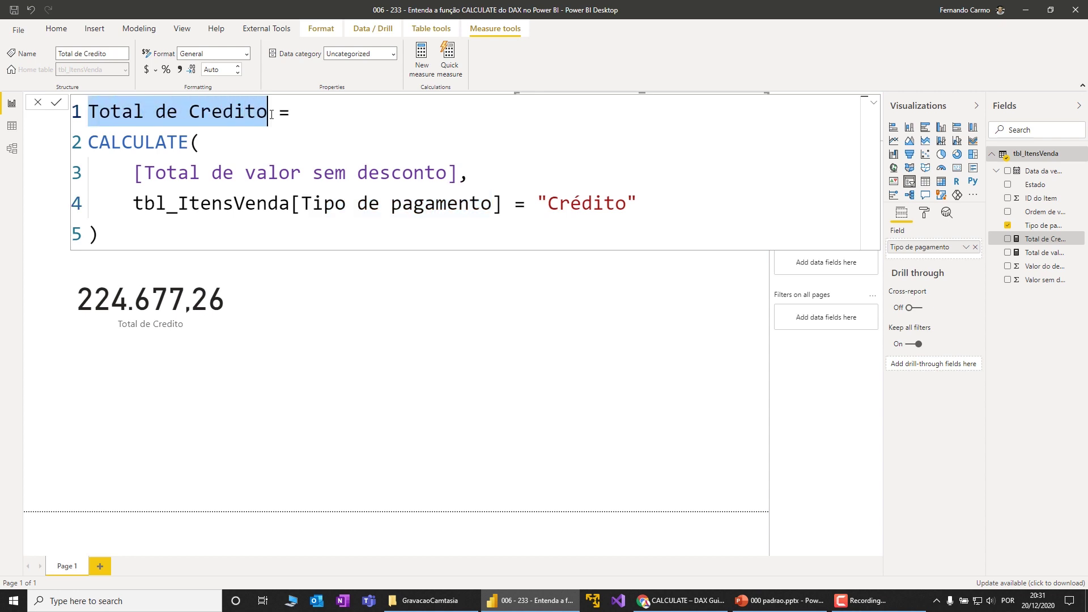
drag(133, 172, 703, 213)
click(693, 209)
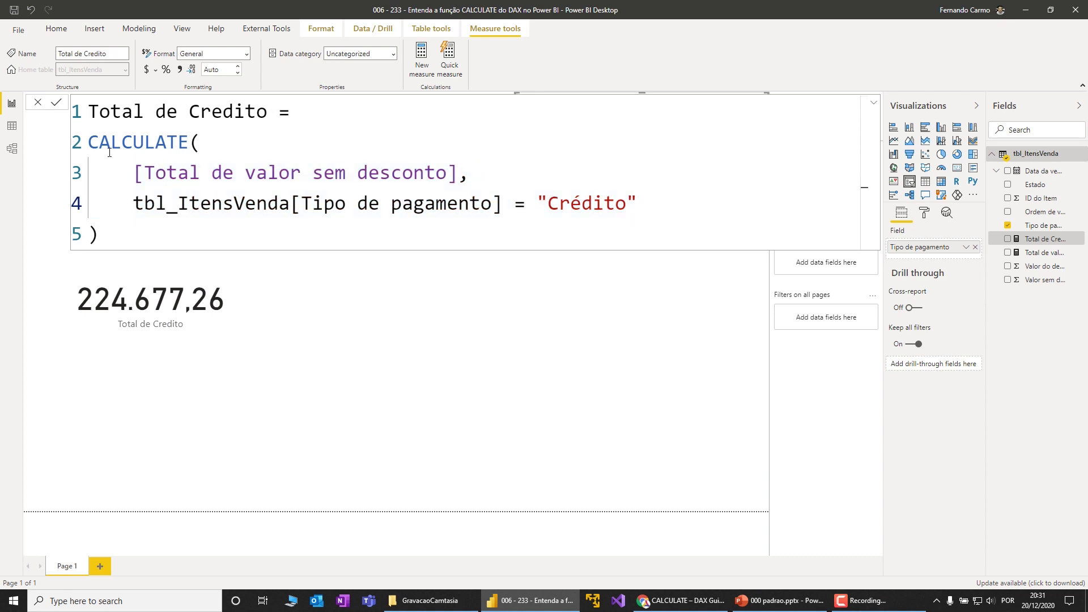
- Review the formula's Tipo de pagamento = "Crédito" condition and return to the report canvas
drag(305, 204, 651, 206)
click(335, 177)
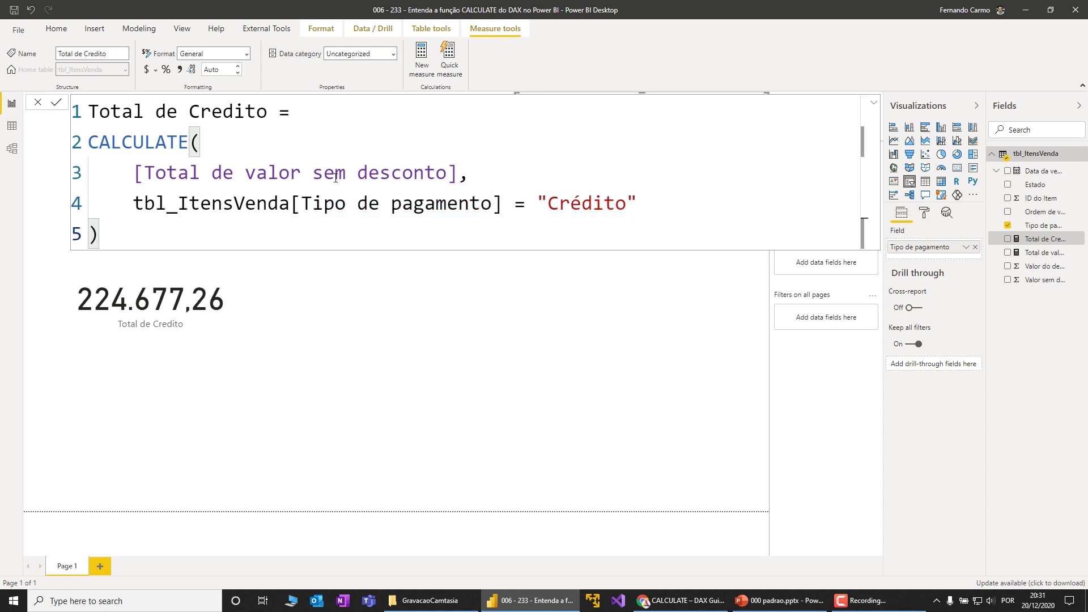
drag(297, 205, 492, 209)
double_click(622, 210)
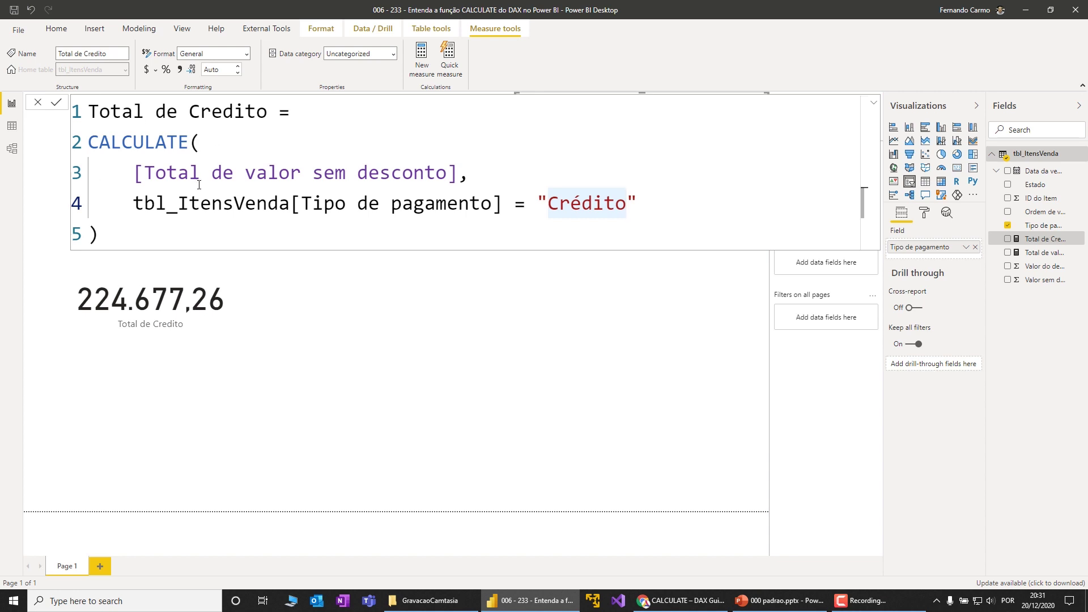
click(873, 102)
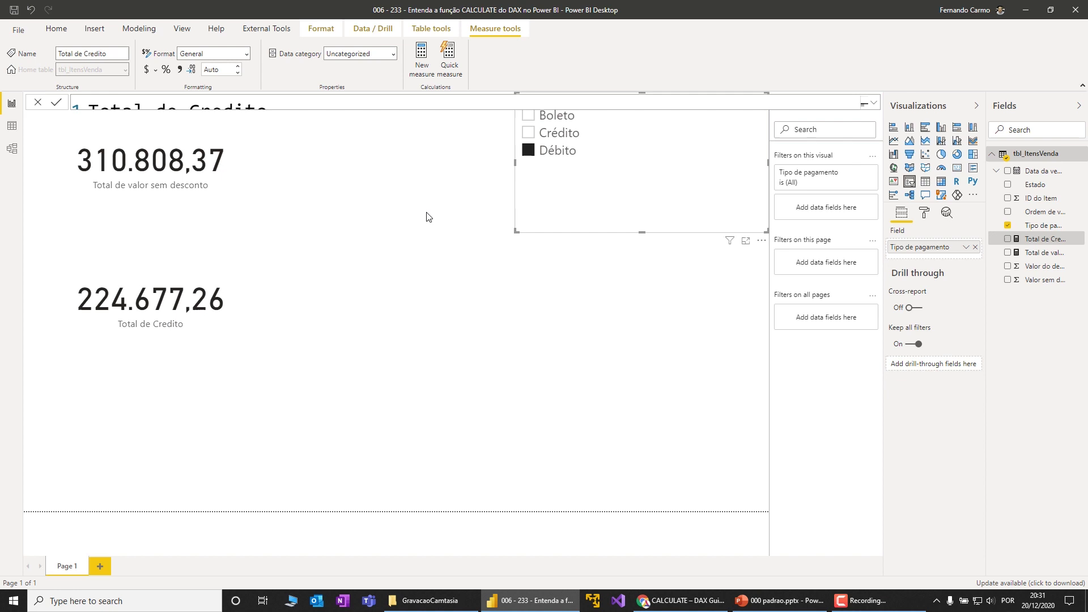
click(582, 219)
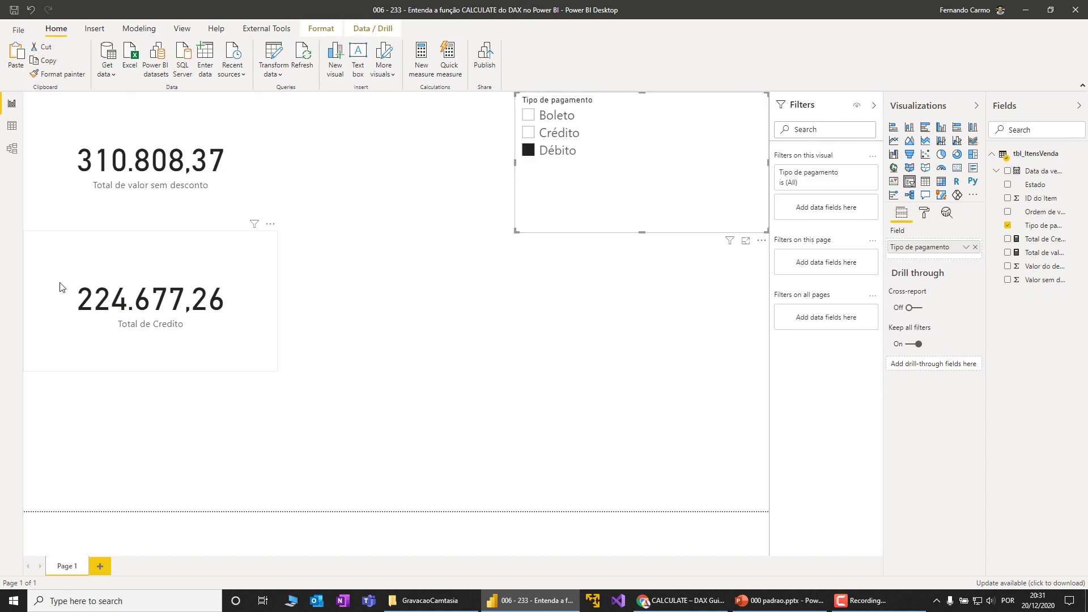
- Check how the Total de Credito card responds as the payment-type slicer cycles repeatedly through Crédito, Boleto and Débito
click(200, 267)
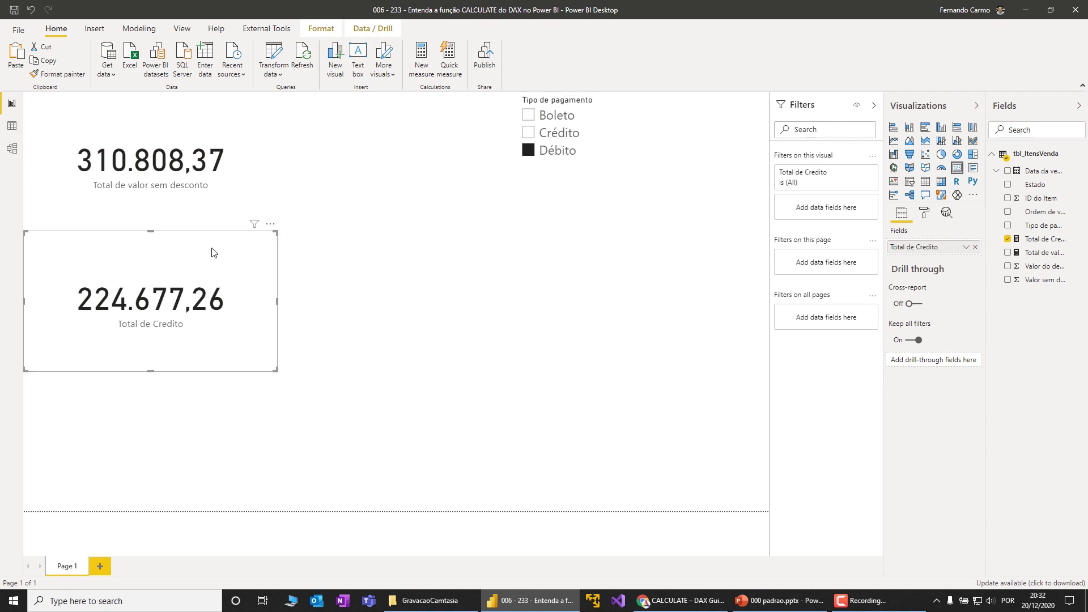
click(528, 133)
click(528, 115)
click(528, 150)
click(528, 132)
click(528, 115)
click(528, 132)
click(528, 150)
click(529, 132)
click(528, 115)
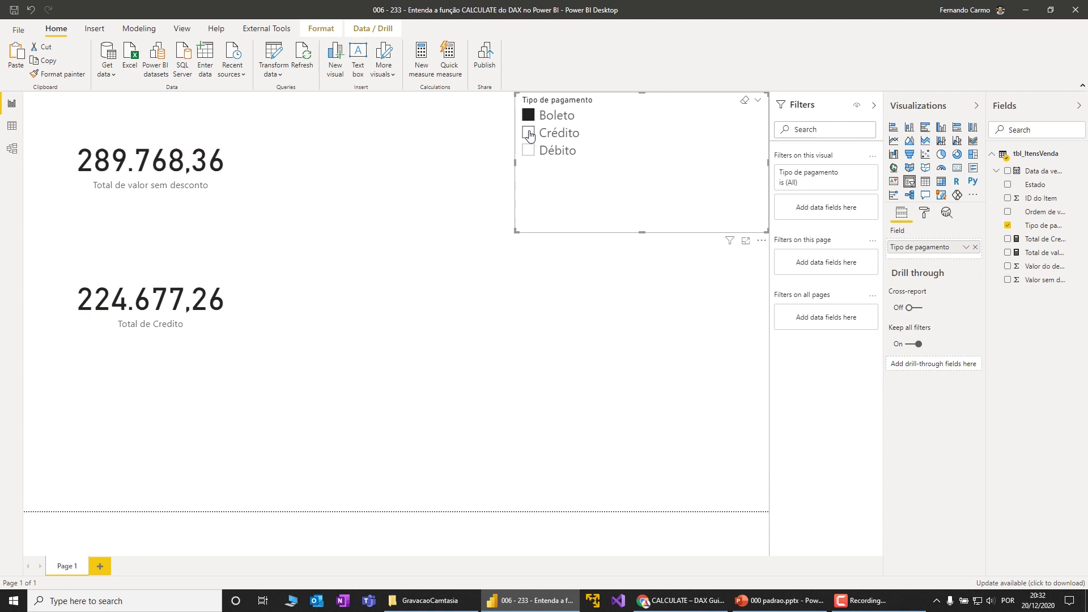
click(528, 133)
click(528, 150)
click(528, 133)
click(528, 115)
click(528, 132)
click(529, 151)
click(528, 132)
click(528, 115)
click(528, 150)
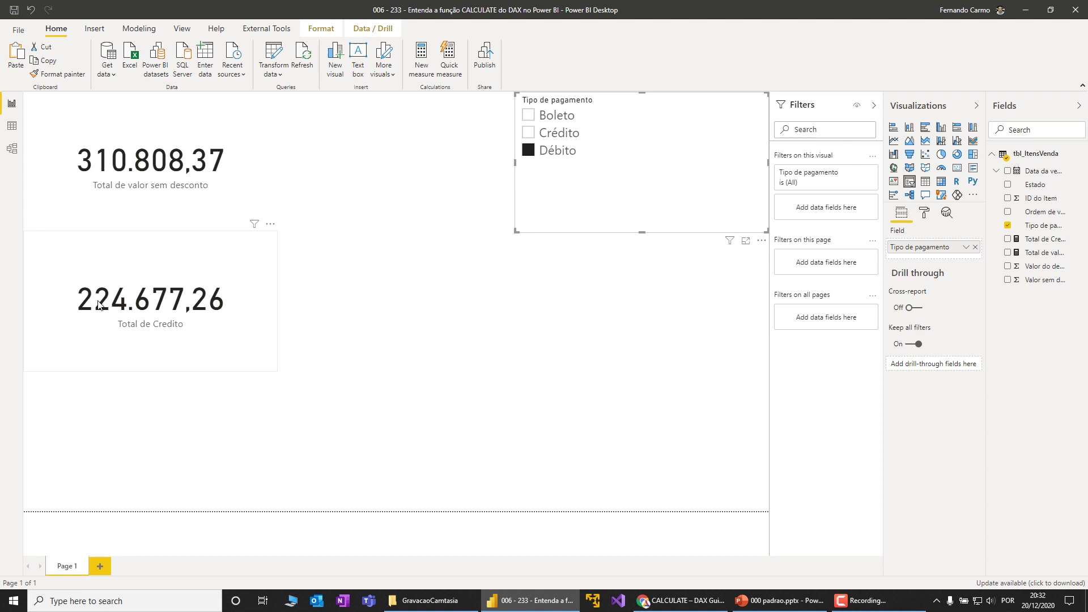
- Duplicate the Tipo de pagamento slicer and place the copy below the original
click(493, 301)
click(618, 195)
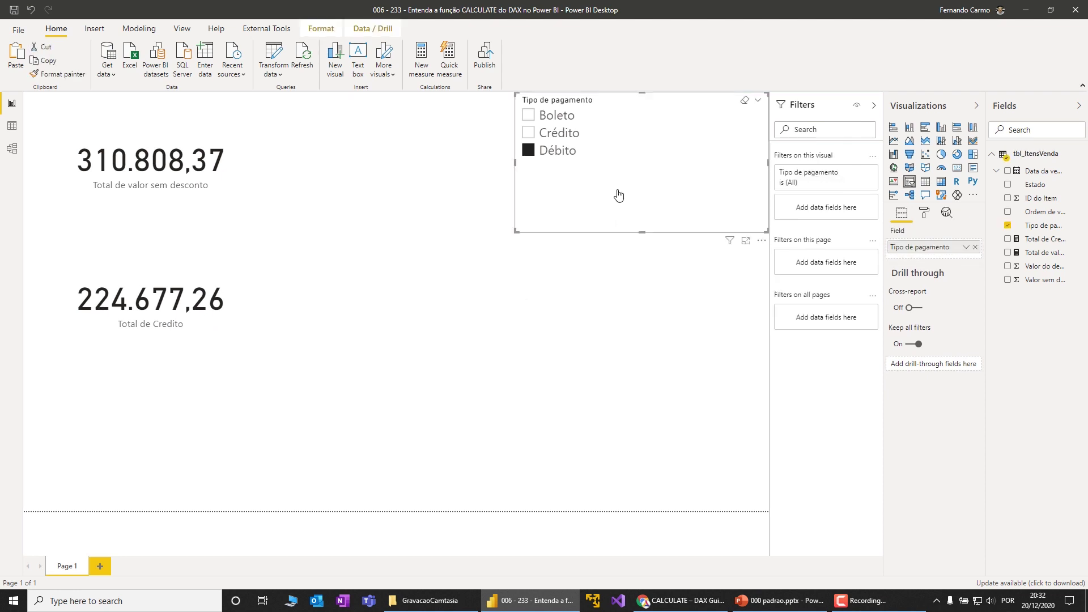
key(ctrl+c)
key(ctrl+v)
drag(625, 246, 627, 303)
- Shorten the original Tipo de pagamento slicer and clear the Débito selection in both slicers
click(589, 166)
drag(642, 232, 640, 173)
click(532, 117)
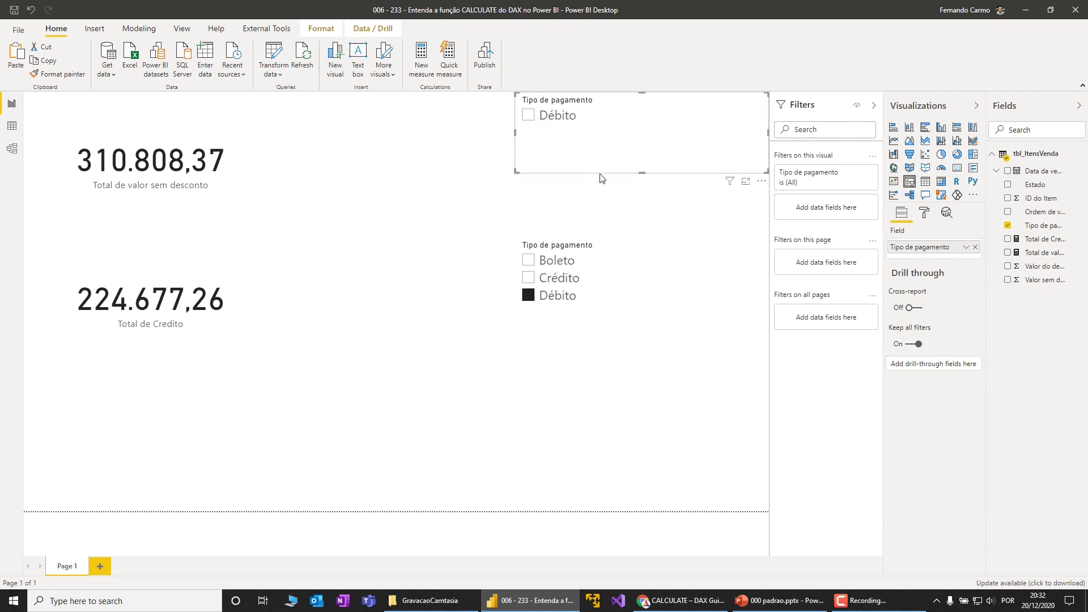
click(528, 295)
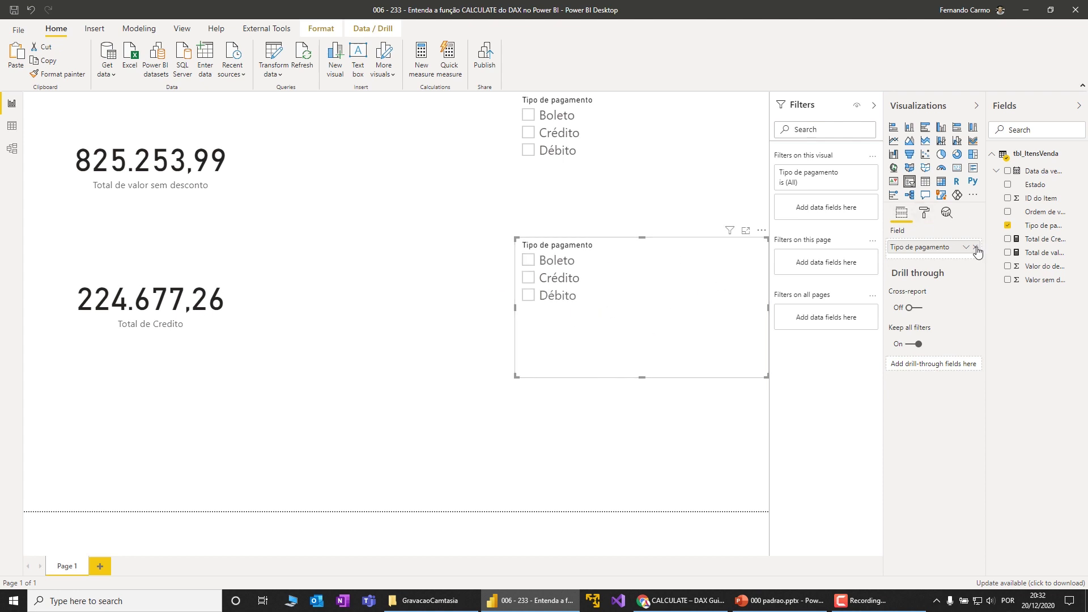
- Replace the copied slicer's field with Estado and enlarge it to fill the space down to the page's lower edge
click(975, 247)
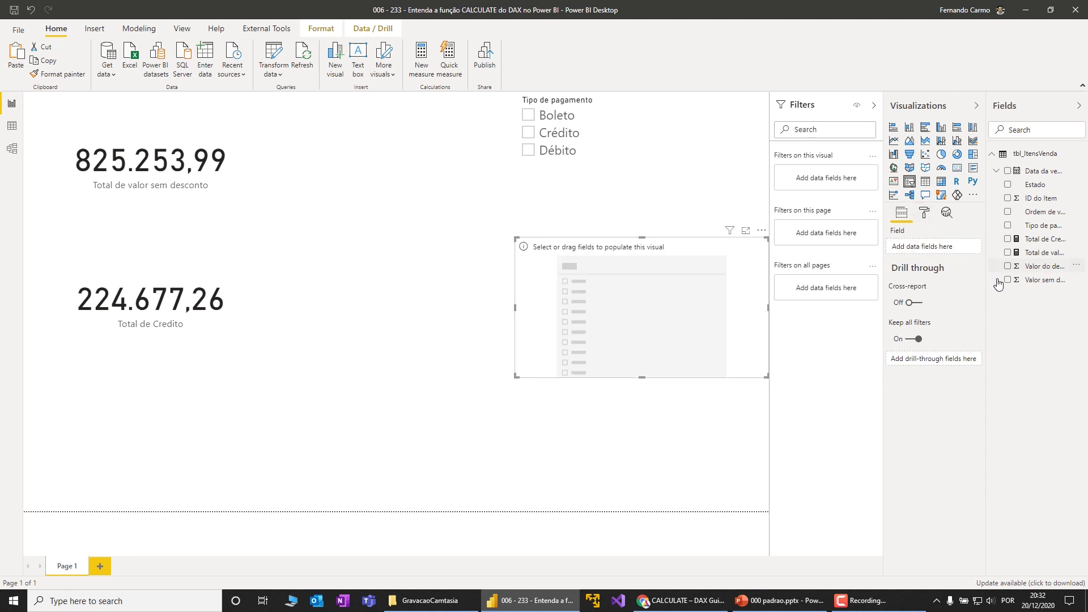
click(1007, 184)
drag(643, 376, 631, 512)
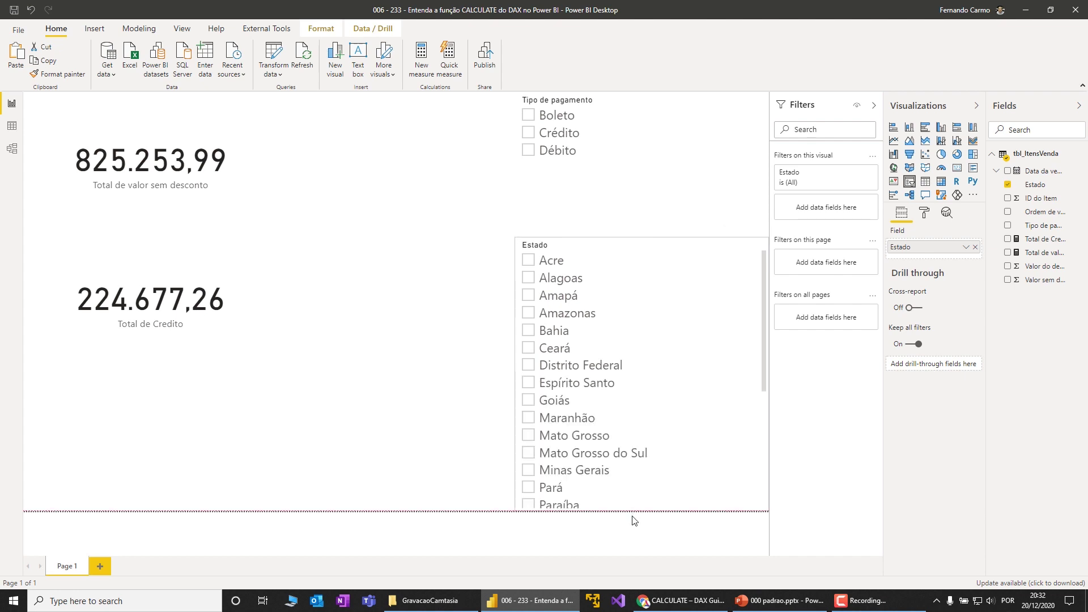
drag(644, 238, 629, 183)
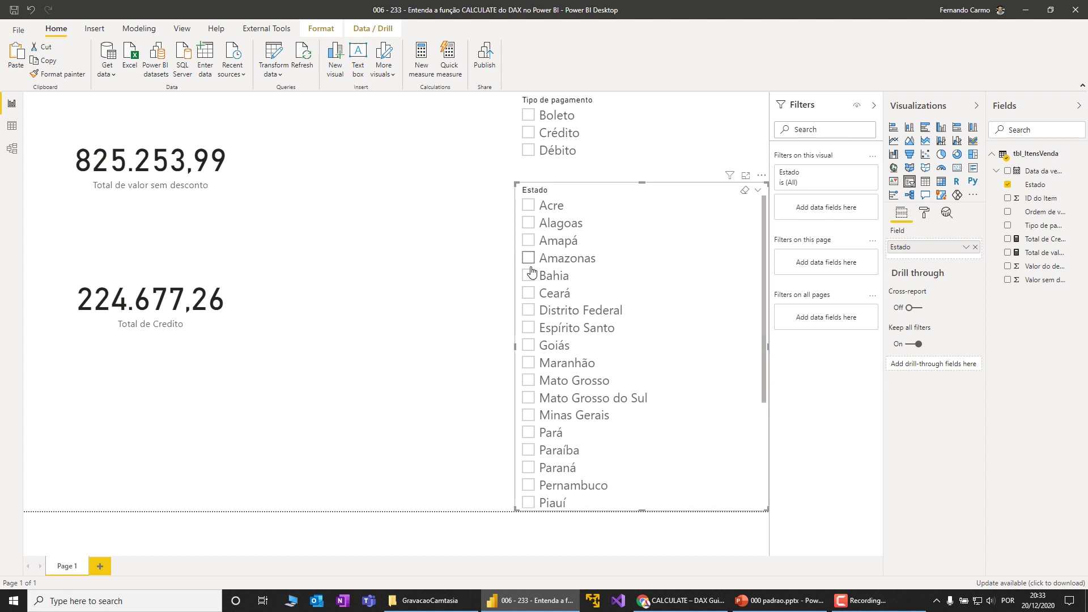
- Filter the report to Santa Catarina in the Estado slicer and Crédito in the Tipo de pagamento slicer
scroll(529, 441, down, 3)
click(529, 448)
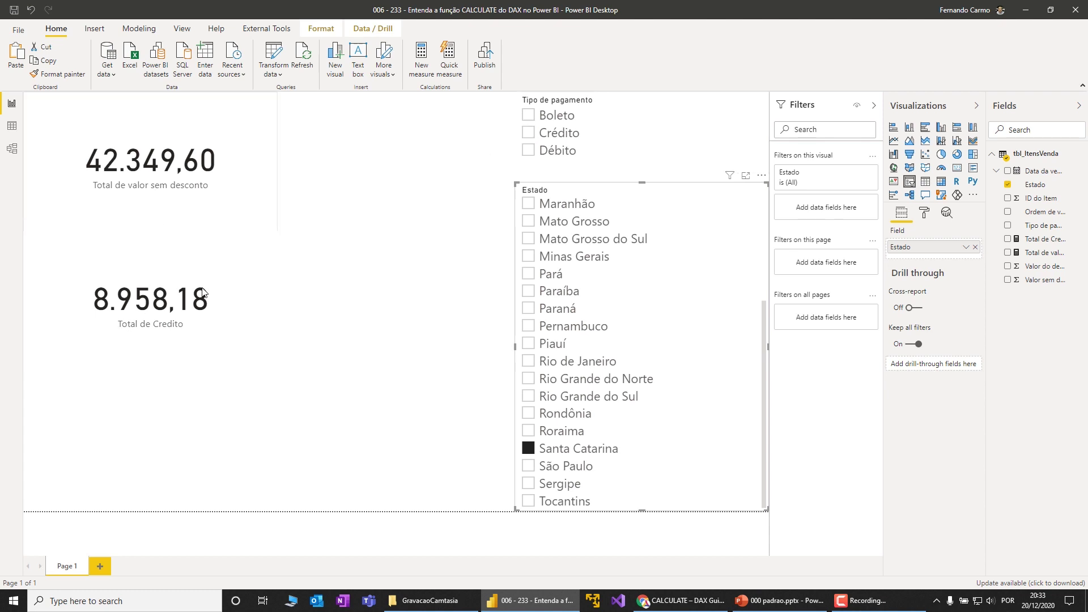
click(528, 133)
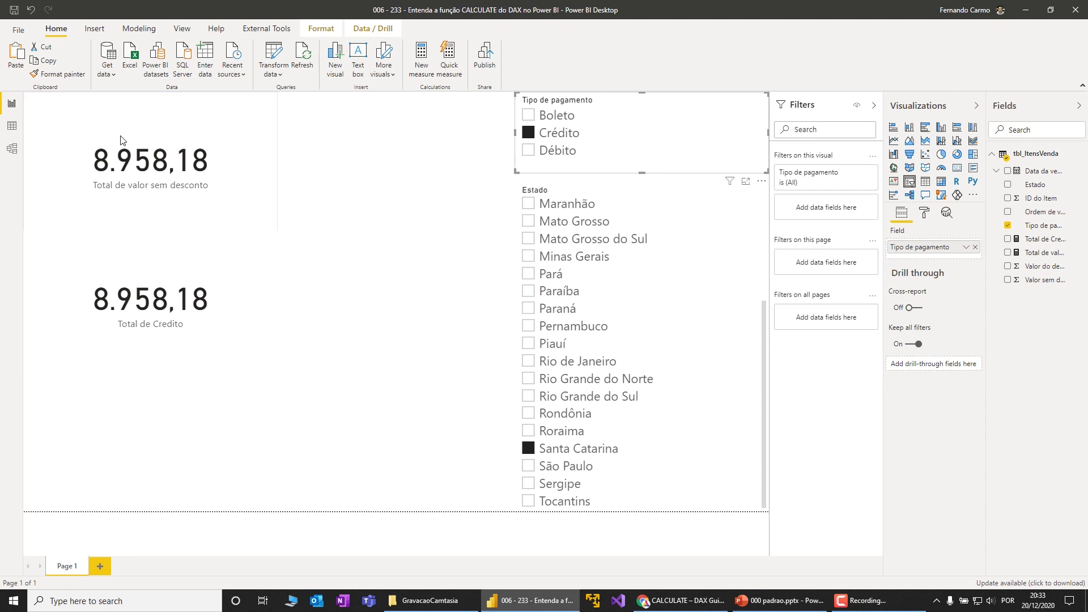